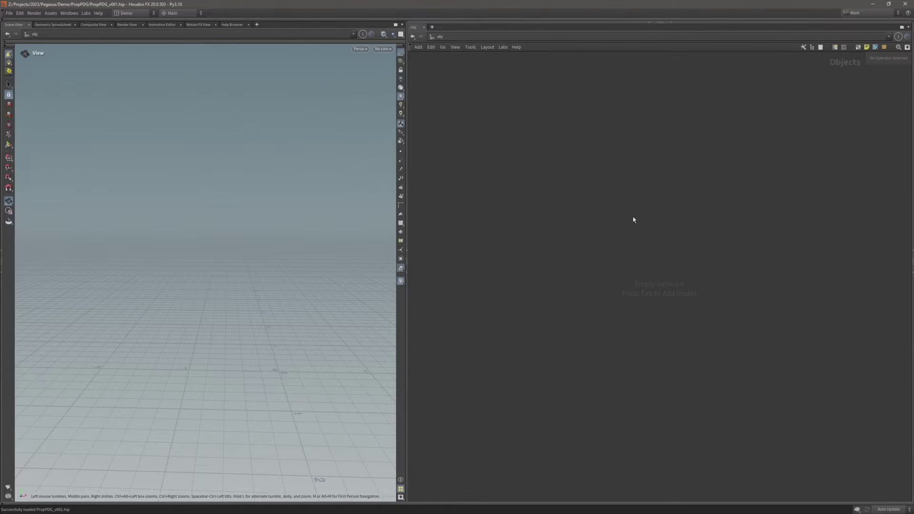
Add a geo1 Geometry object and dive inside it to build its network.
{"action": "key", "text": "Tab"}
{"action": "type", "text": "g"}
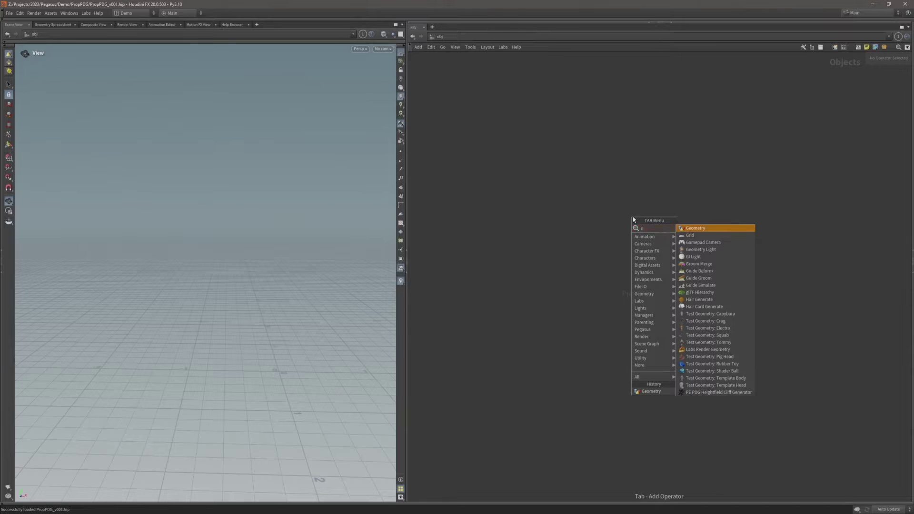
{"action": "key", "text": "Return"}
{"action": "left_click", "coordinate": [632, 216]}
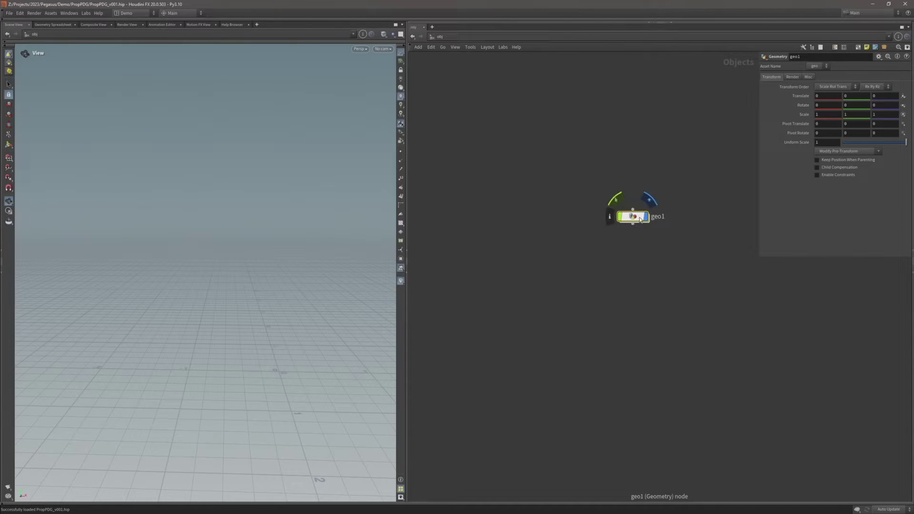
{"action": "double_click", "coordinate": [626, 218]}
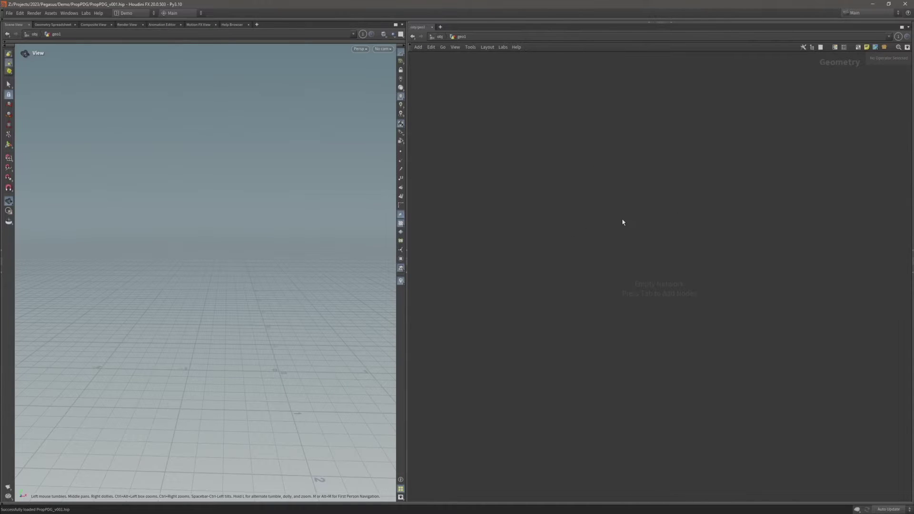
{"action": "key", "text": "Tab"}
Add a file1 File node inside geo1.
{"action": "type", "text": "file"}
{"action": "key", "text": "Return"}
{"action": "left_click", "coordinate": [621, 219]}
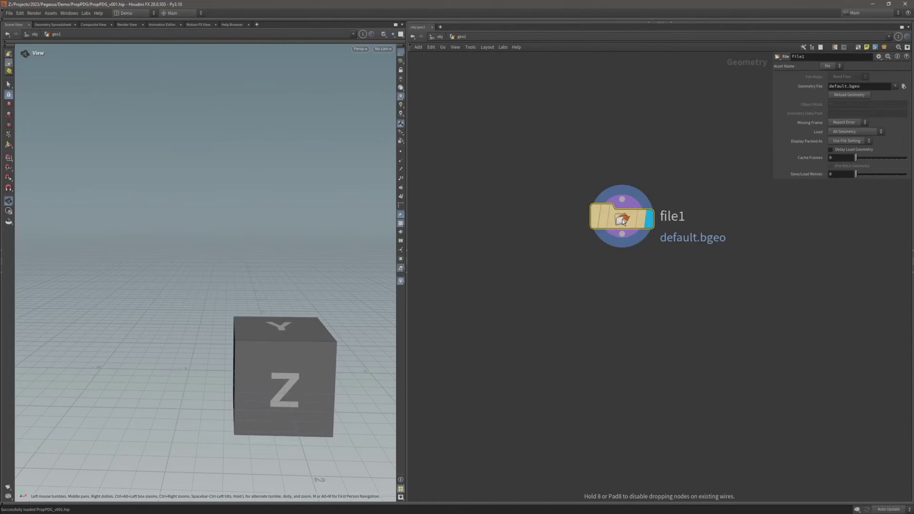
Load Headstone_Large_01.bgeo from $HIP/geo/Prop_Meshes into file1, with sequences hidden.
{"action": "left_click", "coordinate": [904, 86]}
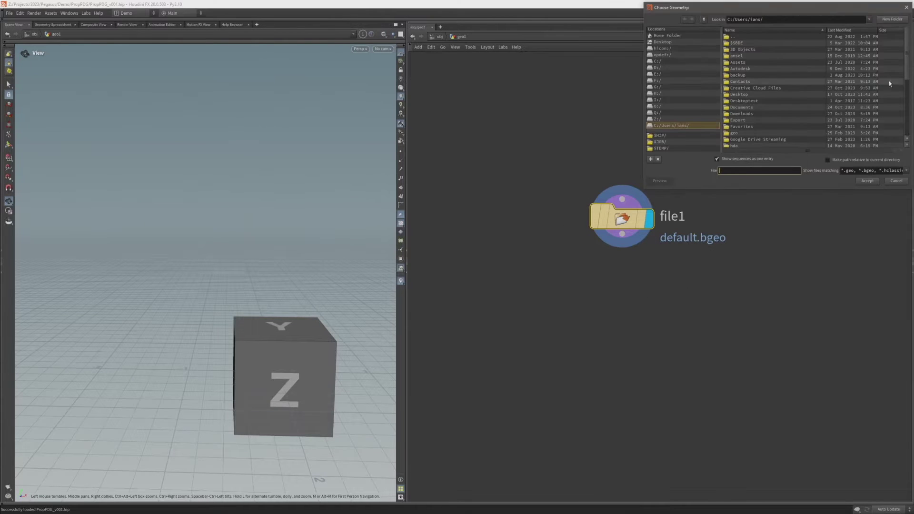
{"action": "left_click", "coordinate": [660, 135]}
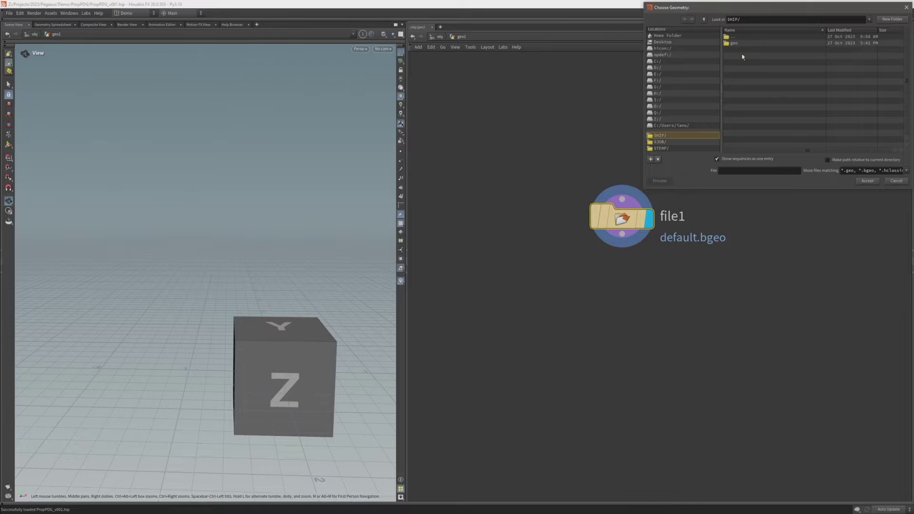
{"action": "left_click", "coordinate": [735, 44]}
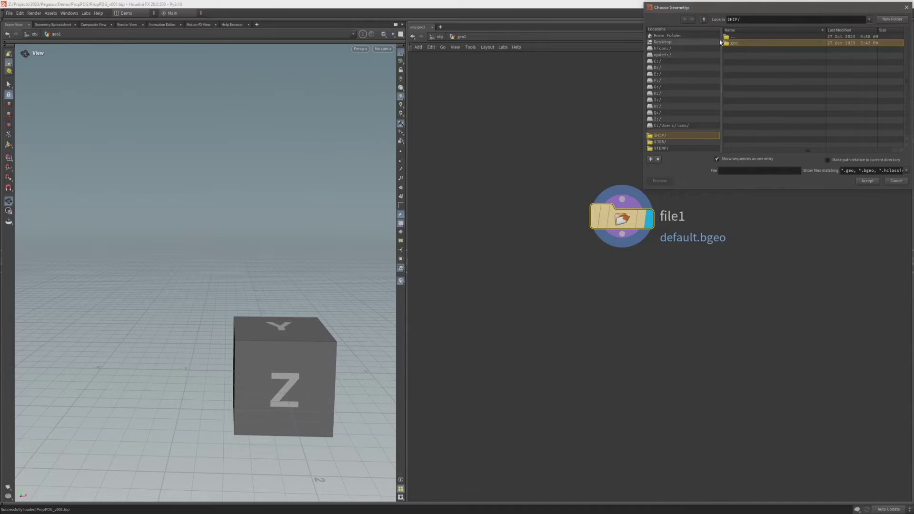
{"action": "double_click", "coordinate": [731, 43]}
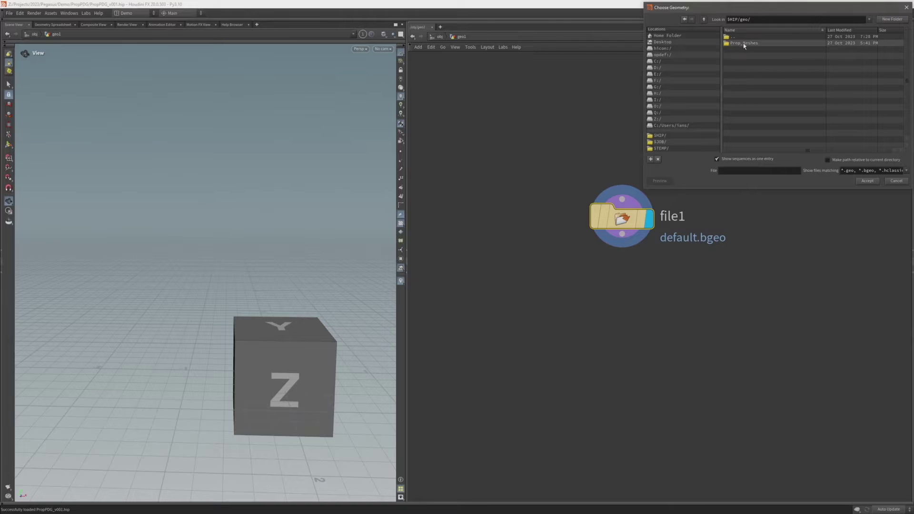
{"action": "double_click", "coordinate": [743, 43]}
{"action": "left_click", "coordinate": [736, 159]}
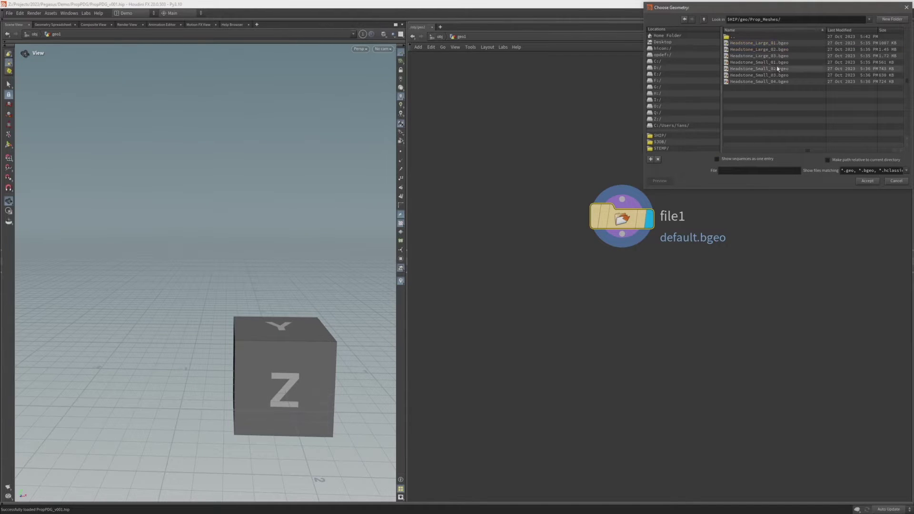
{"action": "left_click", "coordinate": [796, 43]}
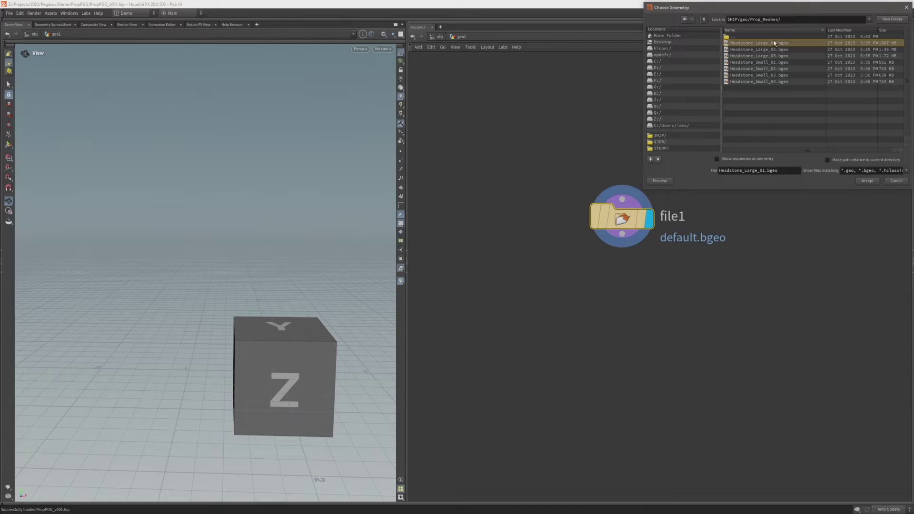
{"action": "double_click", "coordinate": [776, 44]}
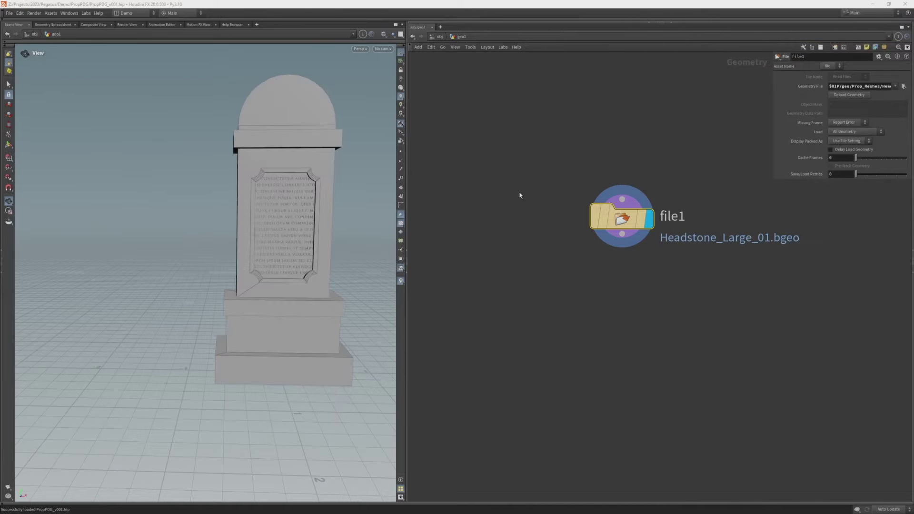
{"action": "left_click_drag", "start_coordinate": [267, 223], "coordinate": [268, 185]}
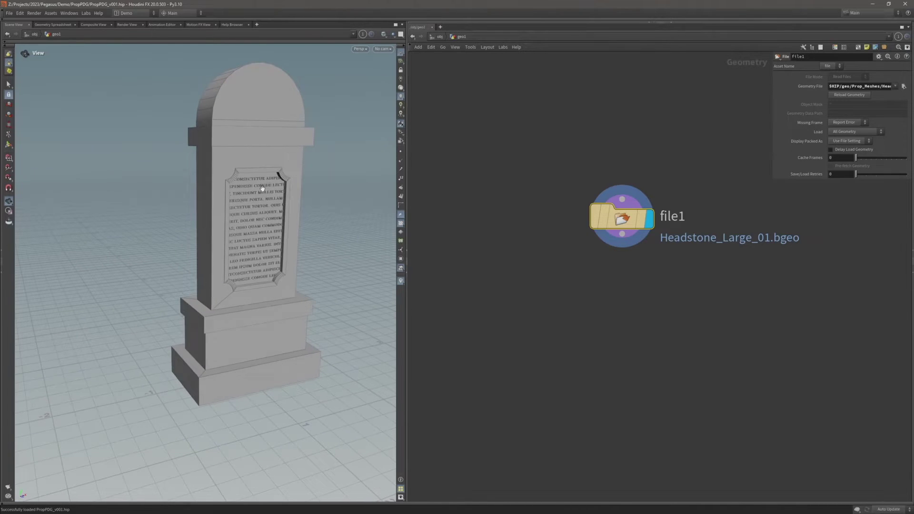
{"action": "left_click_drag", "start_coordinate": [321, 285], "coordinate": [308, 216]}
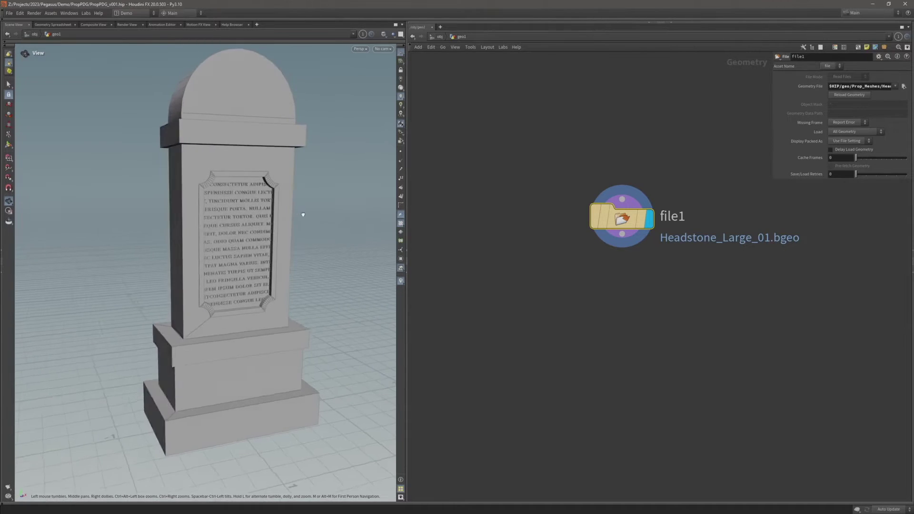
{"action": "left_click_drag", "start_coordinate": [302, 214], "coordinate": [308, 214]}
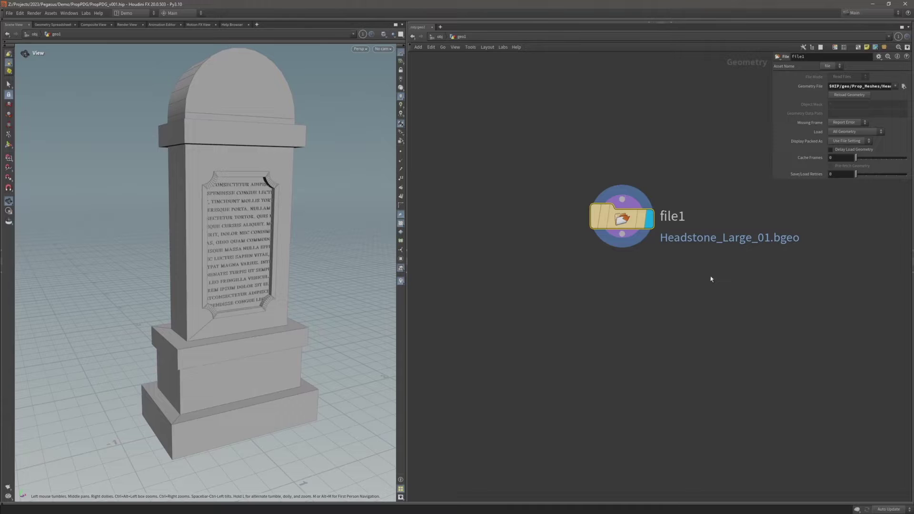
{"action": "mouse_move", "coordinate": [584, 234]}
{"action": "scroll", "coordinate": [610, 223], "scroll_direction": "down", "scroll_amount": 2}
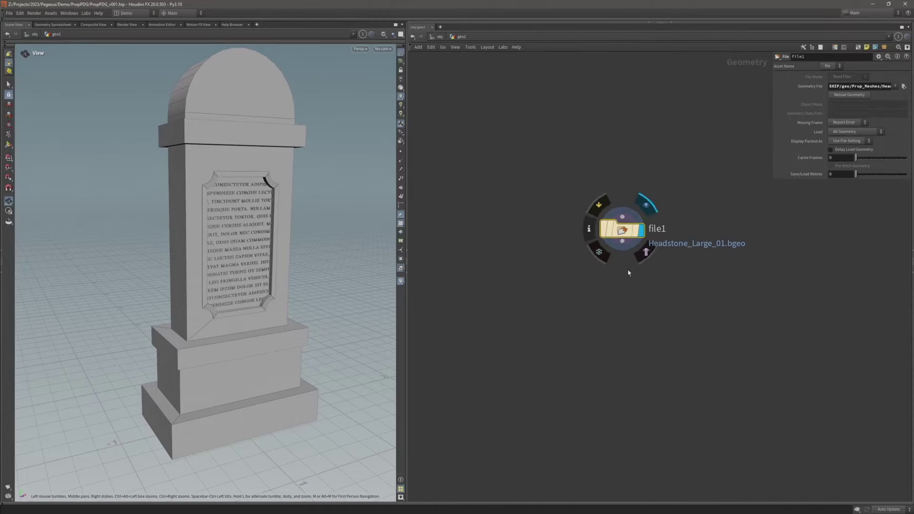
{"action": "middle_click_drag", "start_coordinate": [610, 223], "coordinate": [600, 155]}
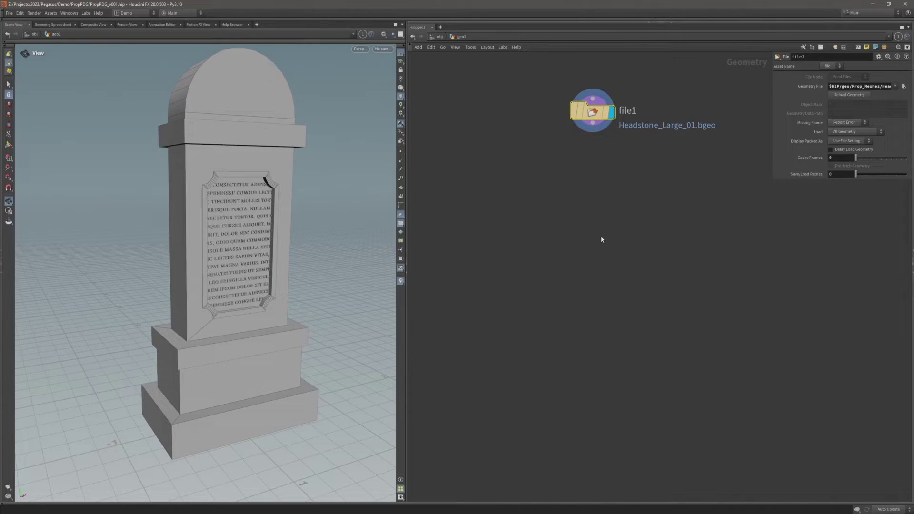
{"action": "left_click_drag", "start_coordinate": [289, 270], "coordinate": [268, 259]}
{"action": "scroll", "coordinate": [264, 242], "scroll_direction": "up", "scroll_amount": 3}
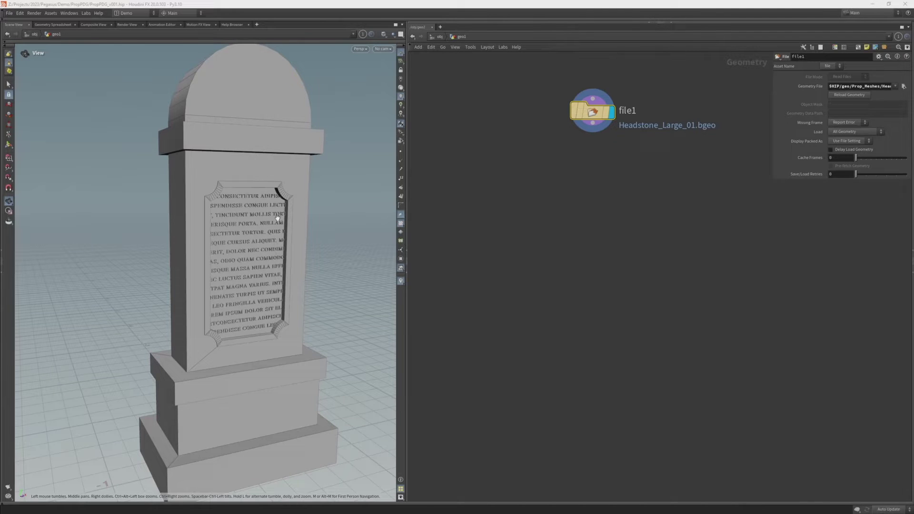
{"action": "mouse_move", "coordinate": [239, 221]}
{"action": "left_mouse_down"}
{"action": "mouse_move", "coordinate": [177, 216]}
{"action": "mouse_move", "coordinate": [237, 216]}
{"action": "left_mouse_up"}
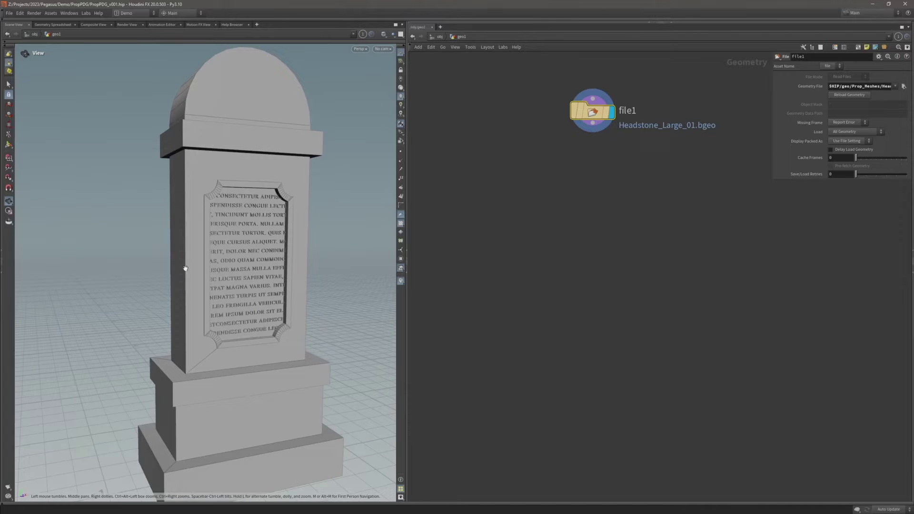
{"action": "scroll", "coordinate": [265, 441], "scroll_direction": "up", "scroll_amount": 3}
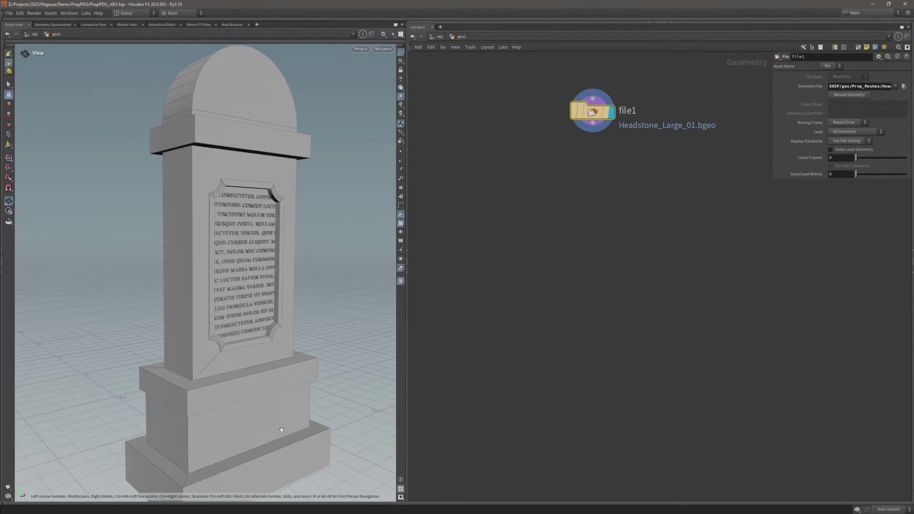
{"action": "scroll", "coordinate": [252, 295], "scroll_direction": "up", "scroll_amount": 3}
{"action": "left_click_drag", "start_coordinate": [252, 295], "coordinate": [269, 285]}
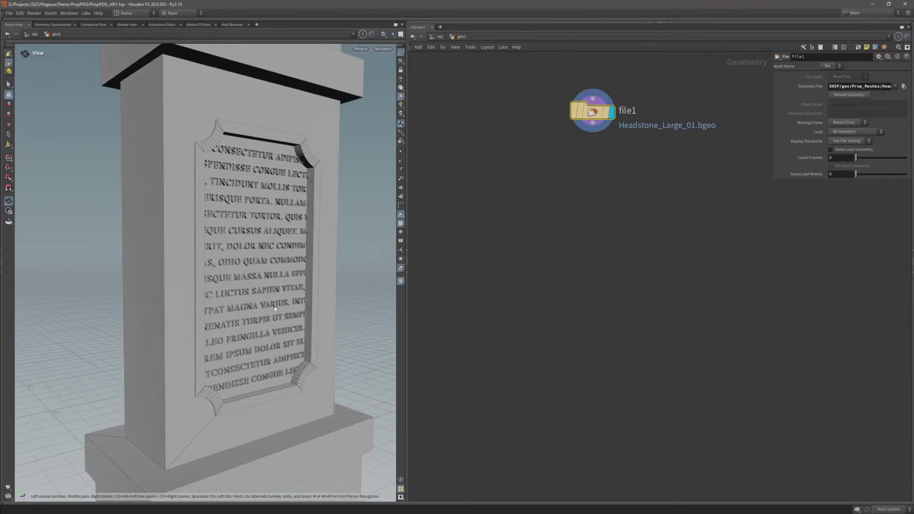
{"action": "scroll", "coordinate": [271, 284], "scroll_direction": "up", "scroll_amount": 3}
{"action": "left_click_drag", "start_coordinate": [220, 210], "coordinate": [188, 165]}
{"action": "scroll", "coordinate": [246, 189], "scroll_direction": "down", "scroll_amount": 3}
{"action": "scroll", "coordinate": [246, 190], "scroll_direction": "up", "scroll_amount": 2}
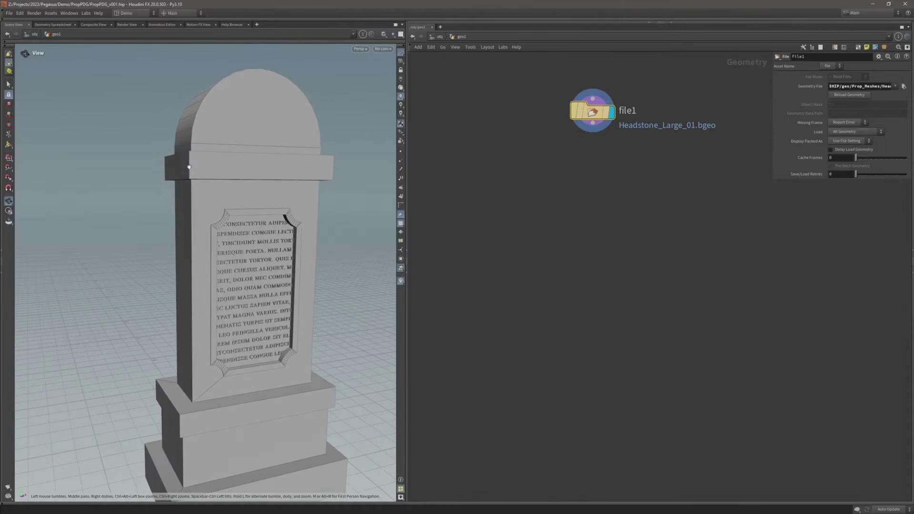
{"action": "middle_click_drag", "start_coordinate": [275, 262], "coordinate": [251, 245]}
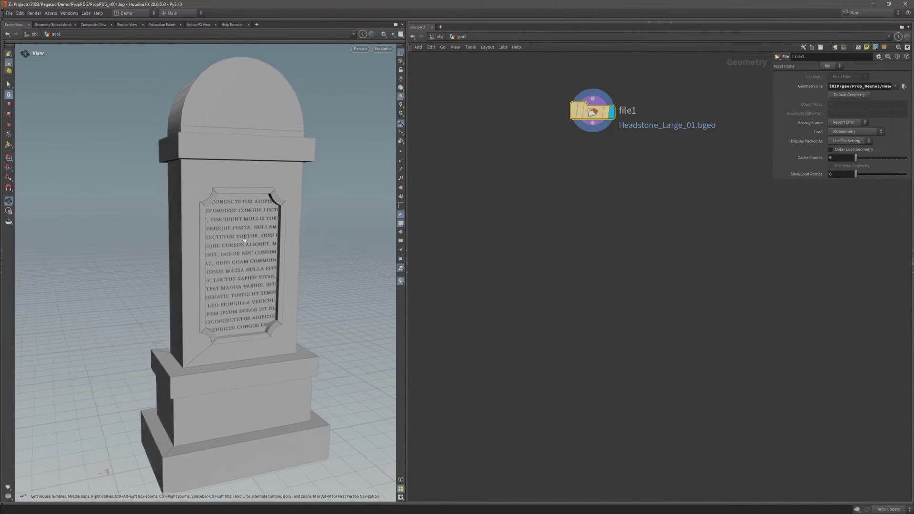
{"action": "left_click_drag", "start_coordinate": [252, 245], "coordinate": [245, 195]}
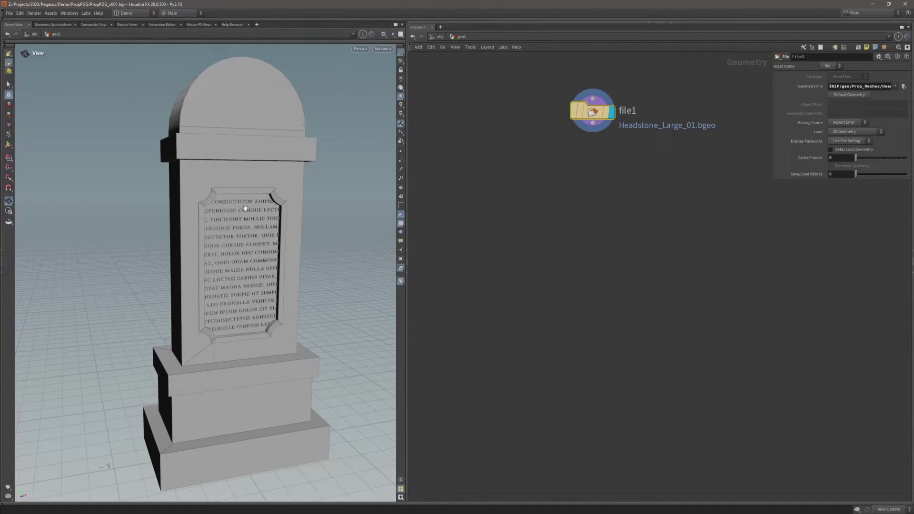
Wire a name1 Name node below file1 and set its Attribute to tag.
{"action": "left_click", "coordinate": [592, 125]}
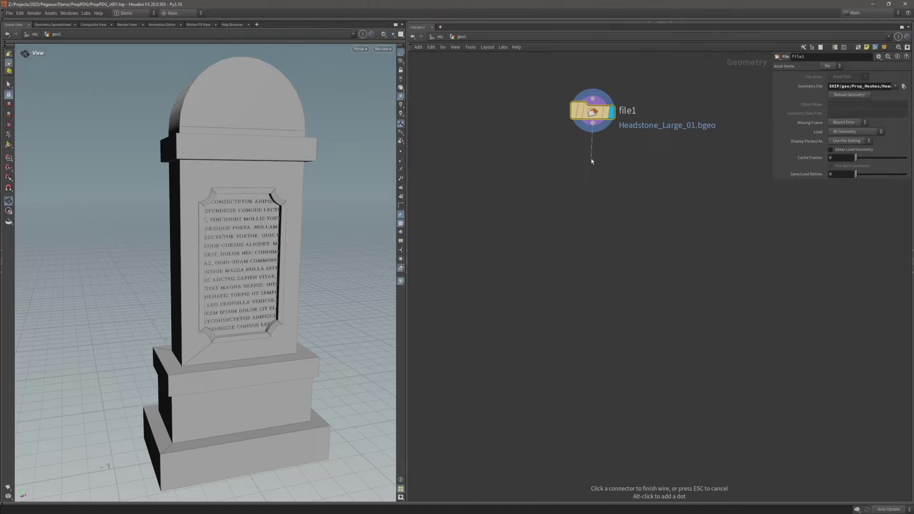
{"action": "key", "text": "Tab"}
{"action": "type", "text": "n"}
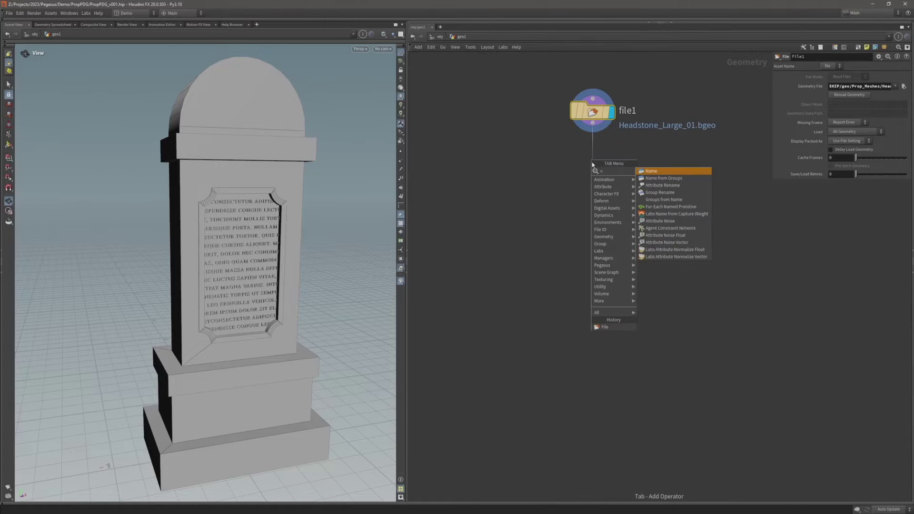
{"action": "key", "text": "Return"}
{"action": "left_click", "coordinate": [592, 162]}
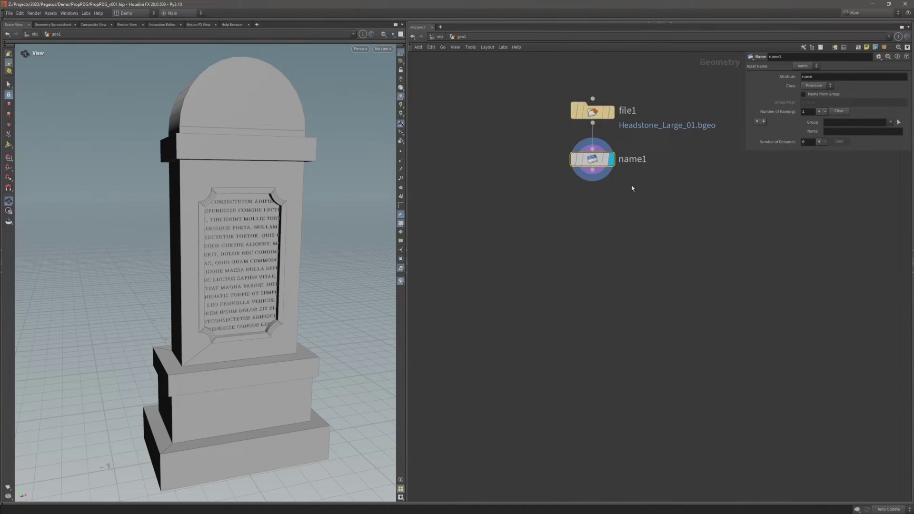
{"action": "double_click", "coordinate": [804, 76]}
{"action": "type", "text": "tag"}
{"action": "key", "text": "Return"}
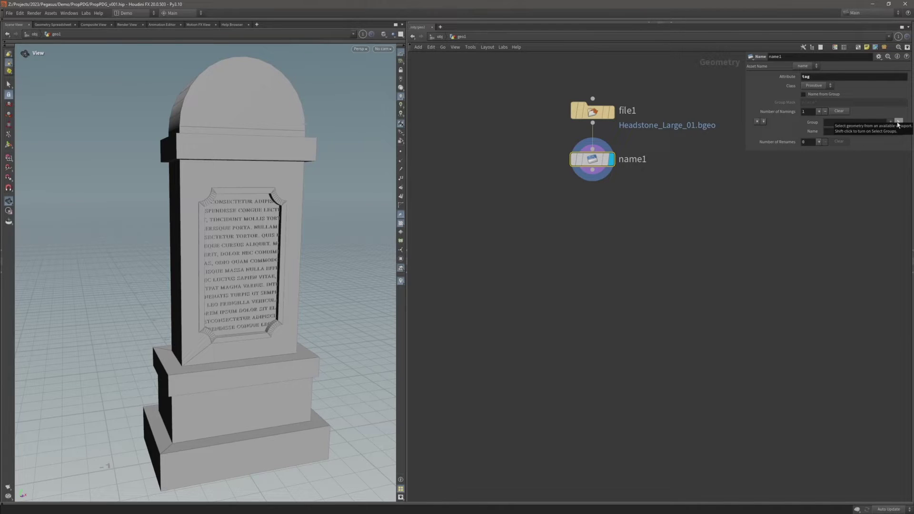
Pick the stone primitives 0-51 54-110 as the first group and name them stone.
{"action": "left_click", "coordinate": [898, 123]}
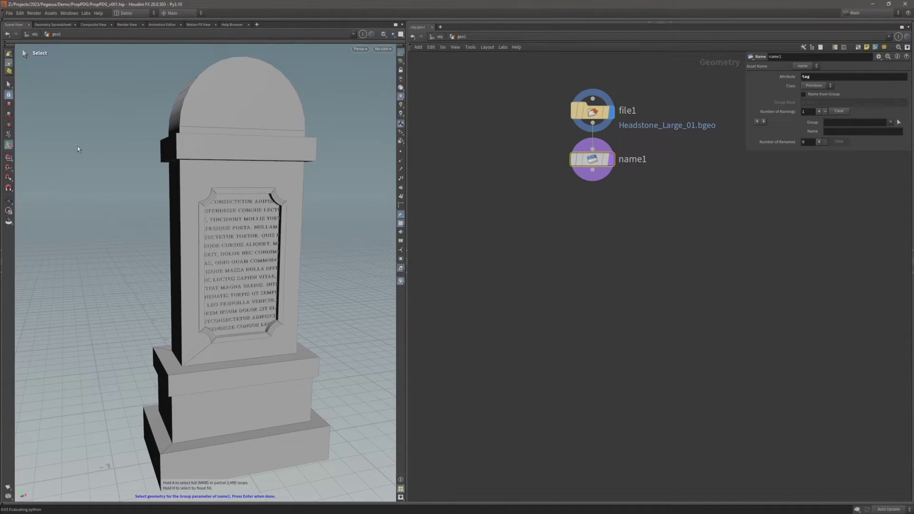
{"action": "key", "text": "n"}
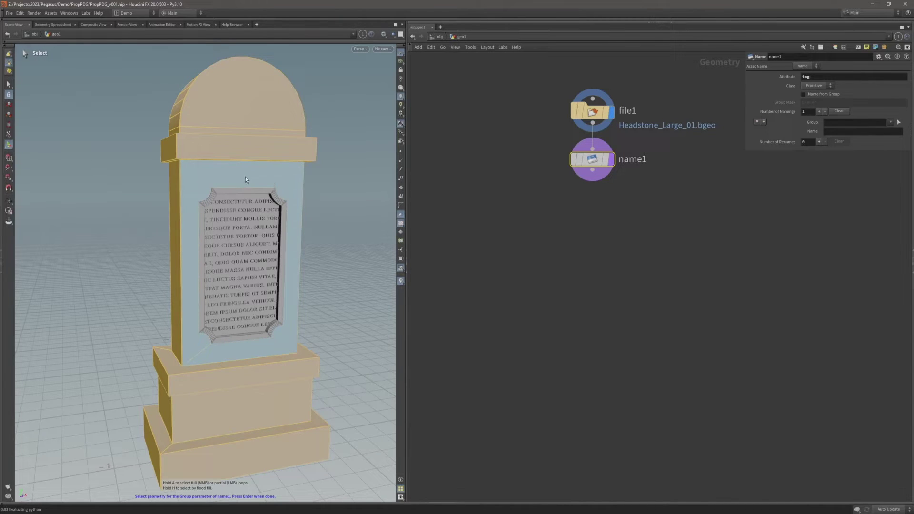
{"action": "left_click_drag", "start_coordinate": [242, 178], "coordinate": [241, 183], "text": "alt"}
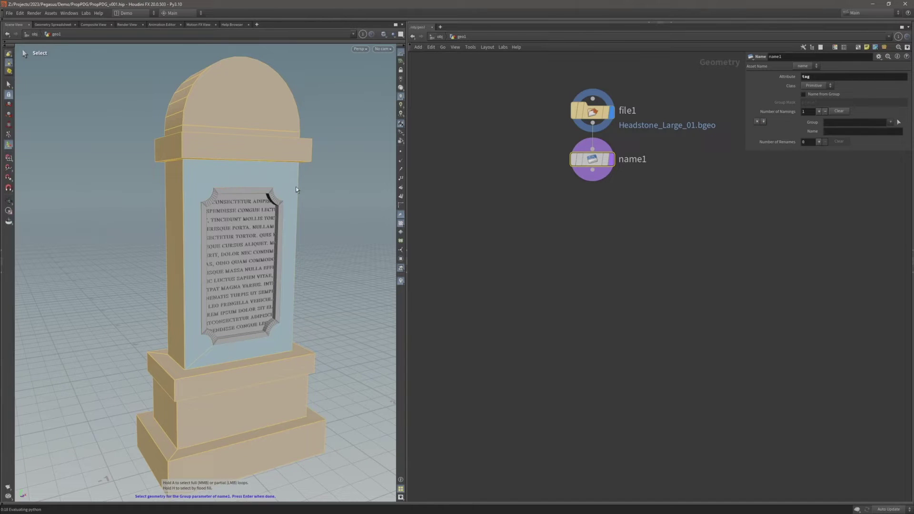
{"action": "key", "text": "Return"}
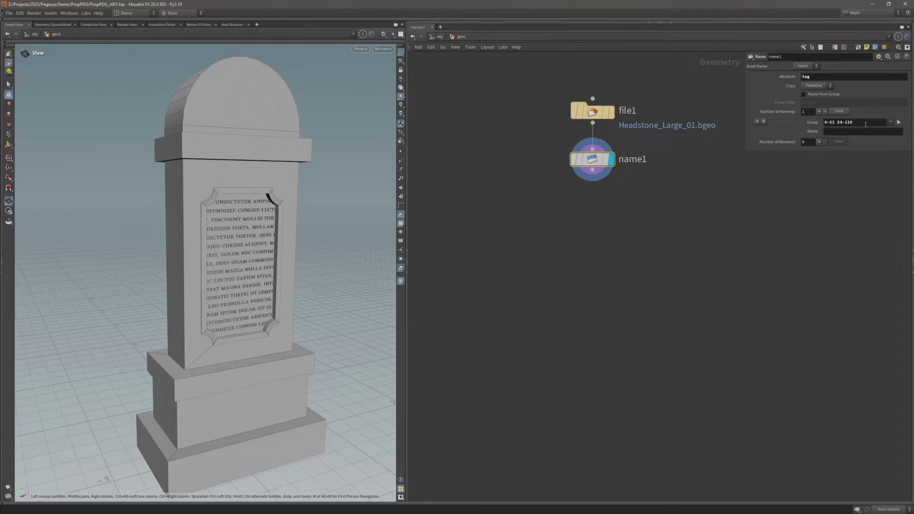
{"action": "left_click", "coordinate": [837, 131]}
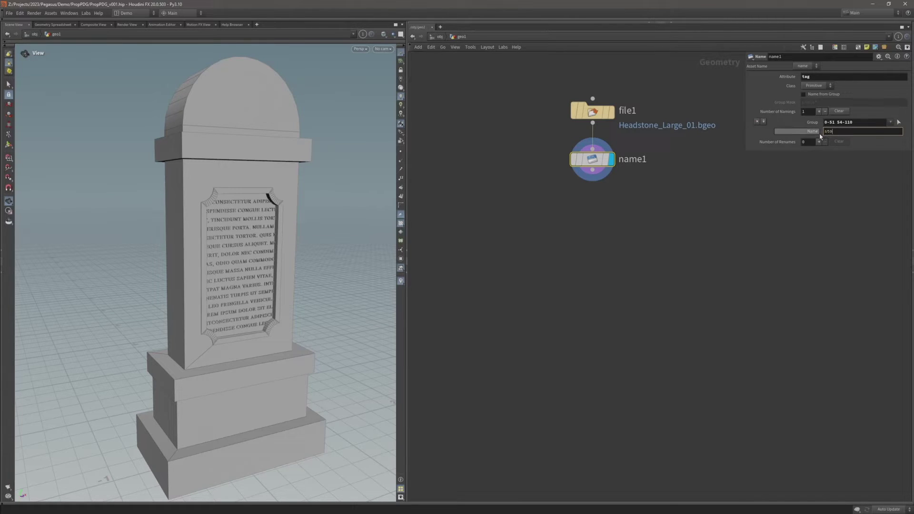
{"action": "type", "text": "stone"}
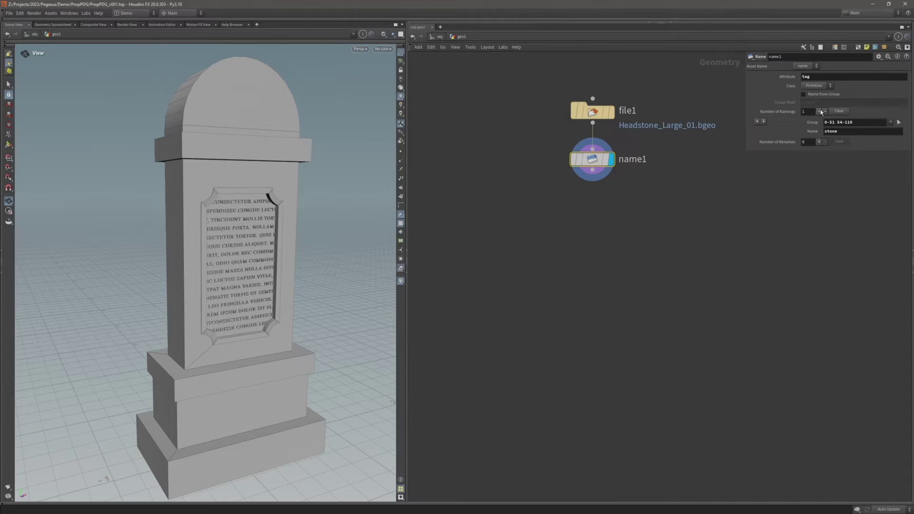
{"action": "left_click", "coordinate": [819, 111]}
{"action": "key", "text": "ctrl+s"}
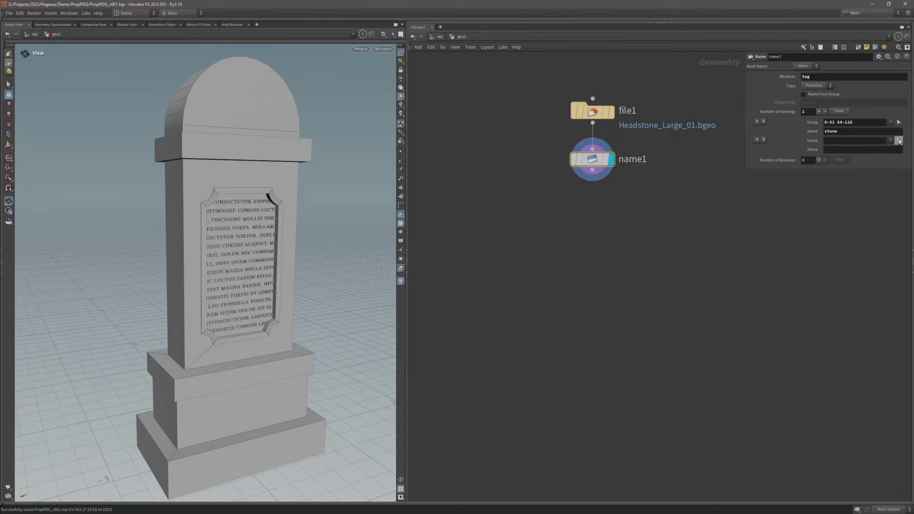
{"action": "left_click", "coordinate": [898, 141]}
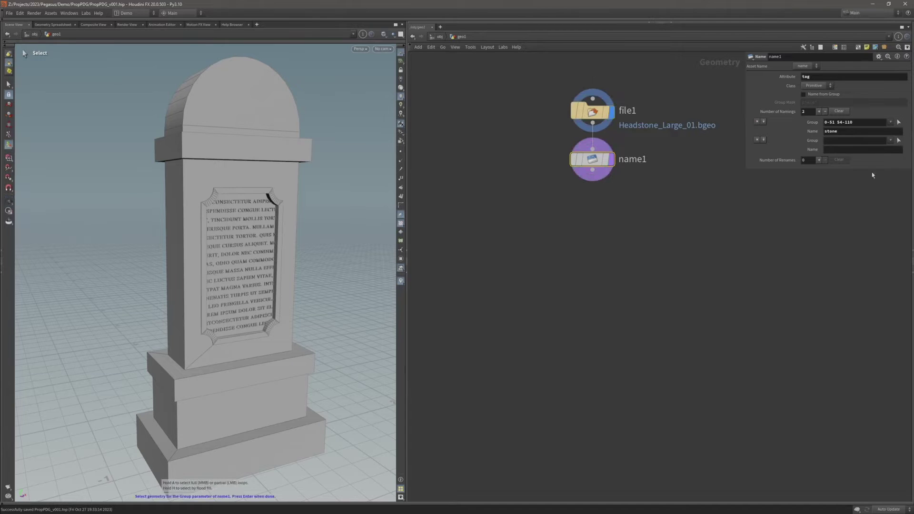
{"action": "left_click", "coordinate": [239, 197]}
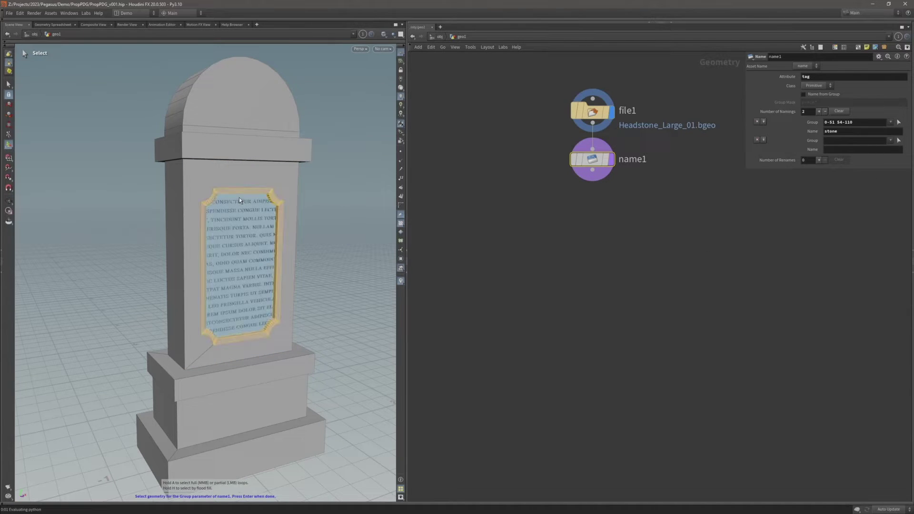
{"action": "left_click", "coordinate": [244, 261], "text": "shift"}
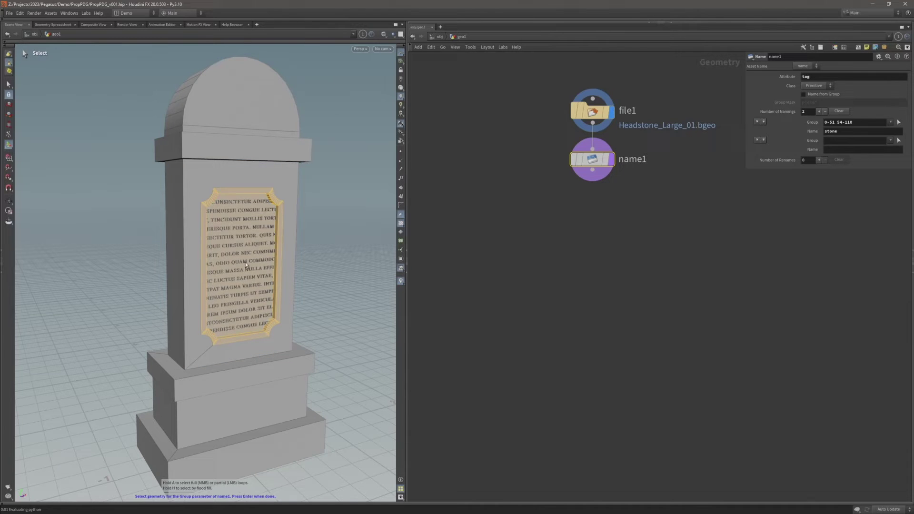
{"action": "left_click", "coordinate": [247, 268]}
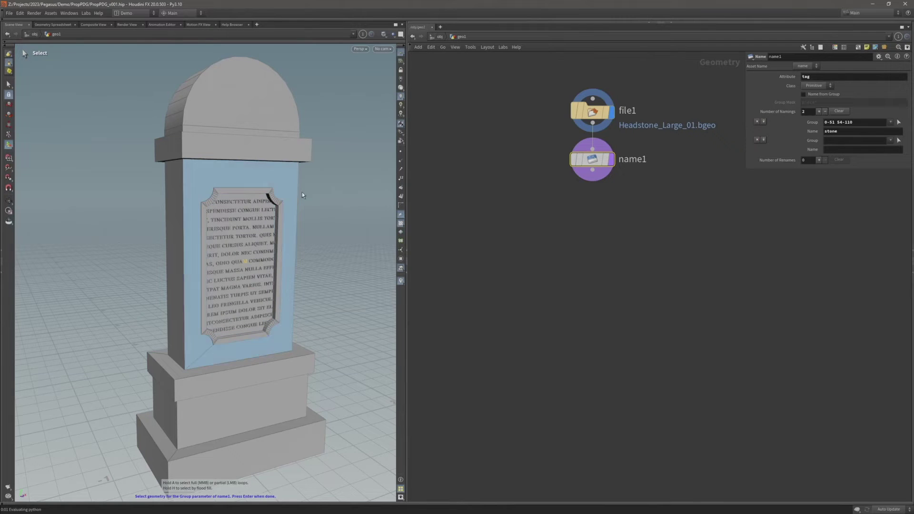
{"action": "left_click_drag", "start_coordinate": [343, 180], "coordinate": [136, 367]}
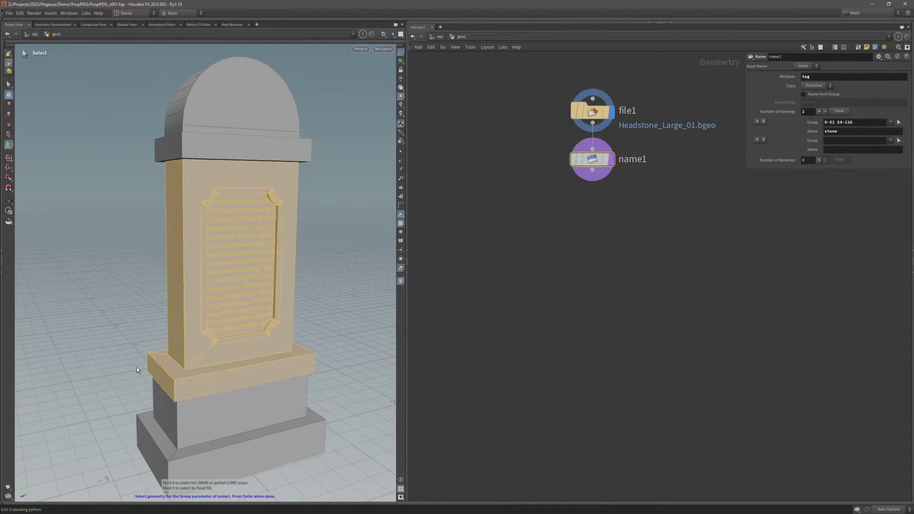
{"action": "left_click", "coordinate": [280, 173]}
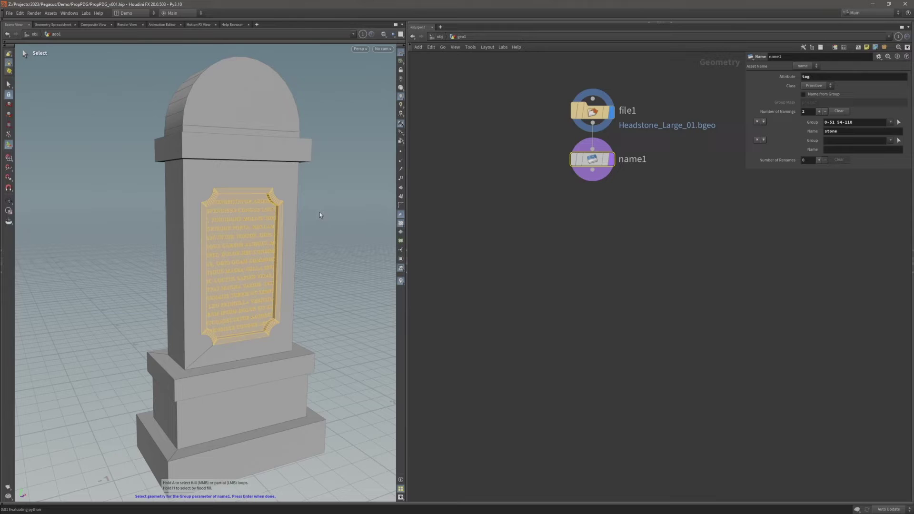
{"action": "key", "text": "Return"}
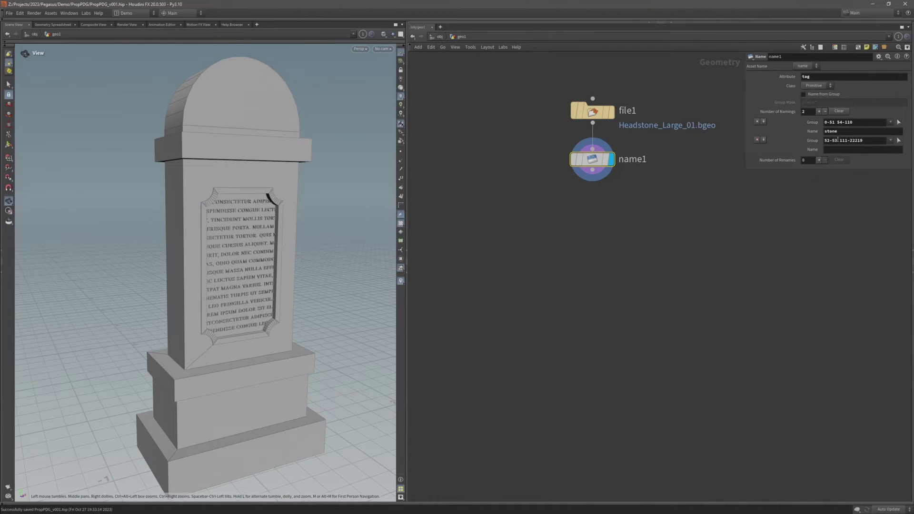
{"action": "left_click", "coordinate": [835, 149]}
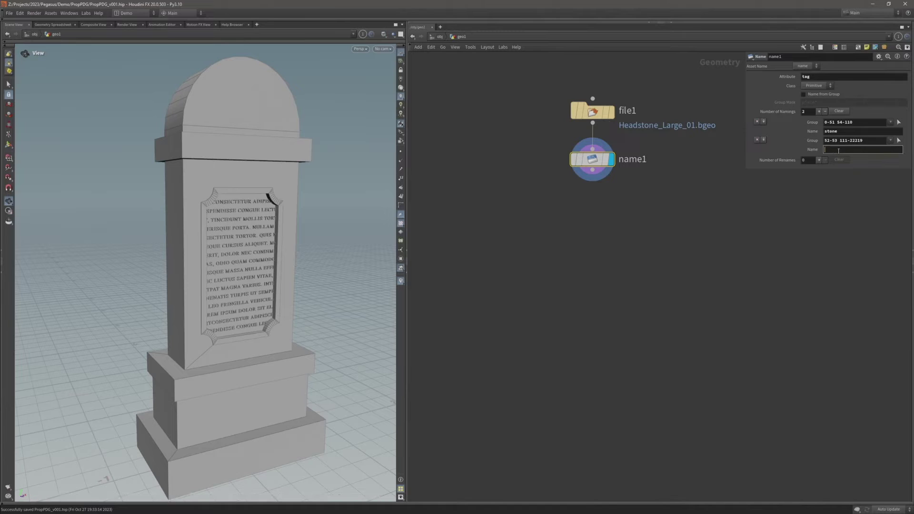
{"action": "type", "text": "metal"}
Inspect name1's primitive tag values, stone and metal, in the Geometry Spreadsheet.
{"action": "left_click", "coordinate": [52, 24]}
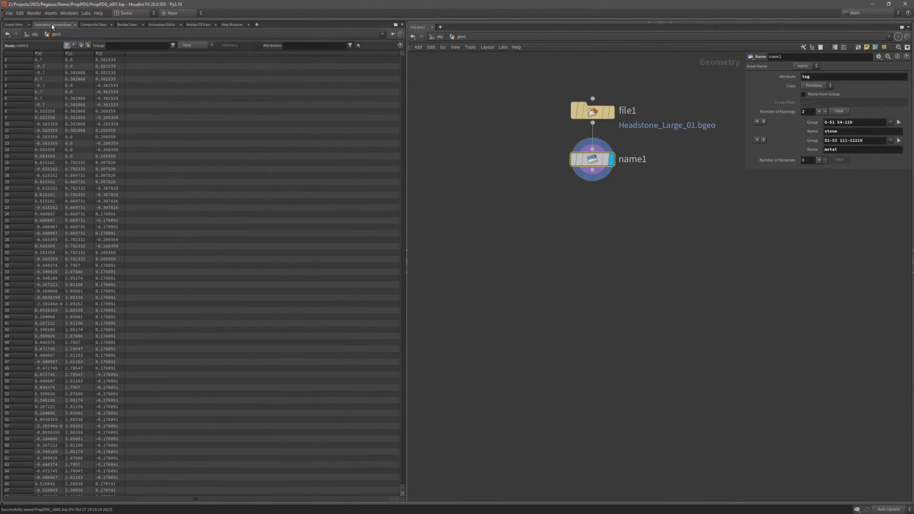
{"action": "left_click", "coordinate": [82, 45]}
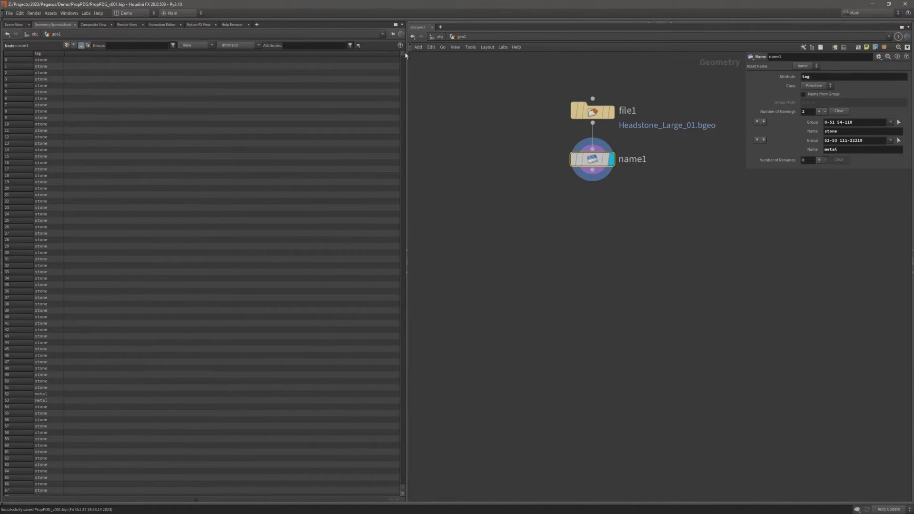
{"action": "left_click_drag", "start_coordinate": [408, 52], "coordinate": [350, 45]}
Add an attribwrangle1 node wired after name1 and set it as the displayed node.
{"action": "left_click", "coordinate": [11, 25]}
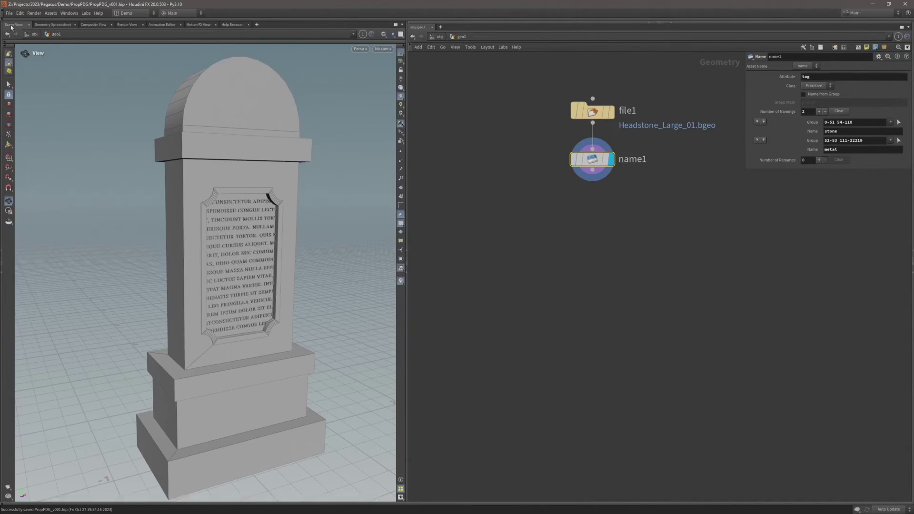
{"action": "left_click", "coordinate": [593, 176]}
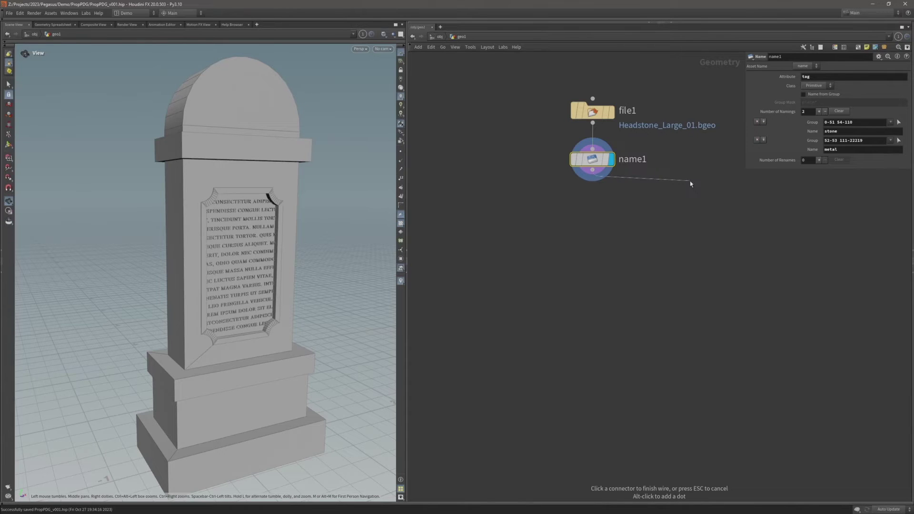
{"action": "key", "text": "Tab"}
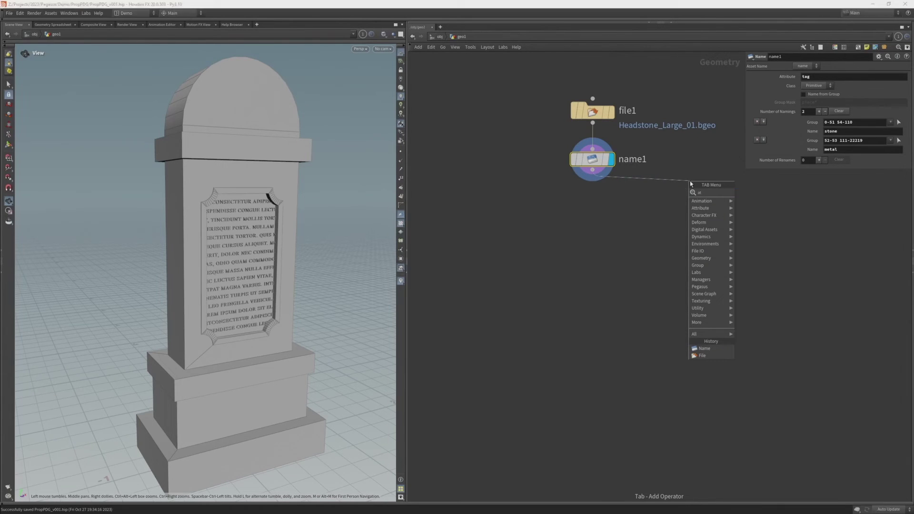
{"action": "type", "text": "attribwrangle"}
{"action": "key", "text": "Return"}
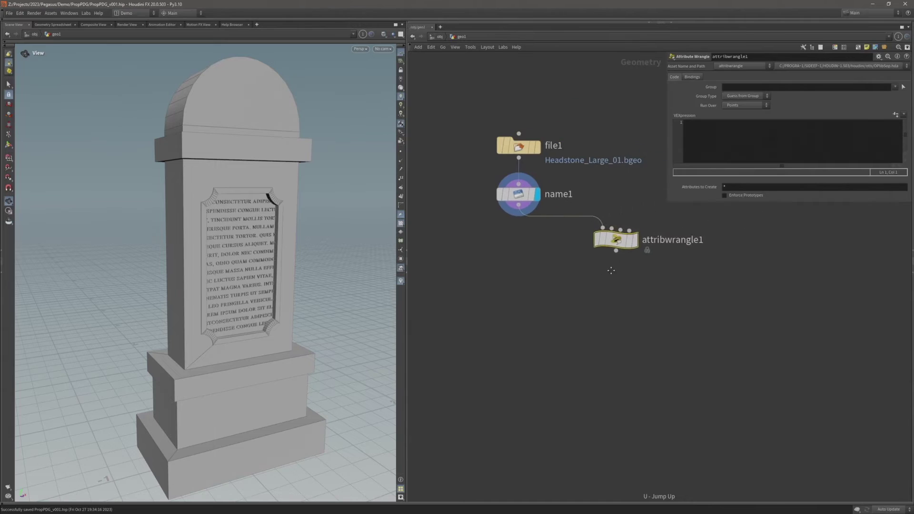
{"action": "left_click", "coordinate": [599, 214]}
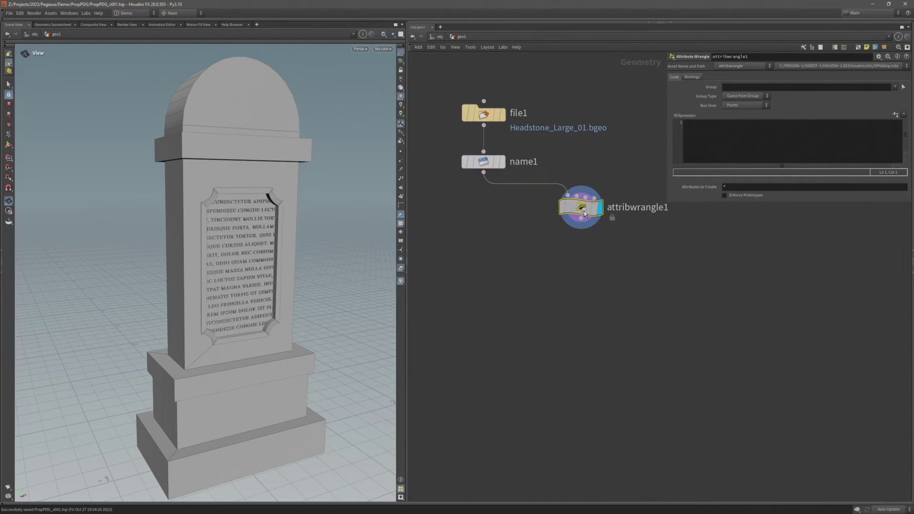
Write the VEX line int seed = random_shash(s@tag); in the wrangle.
{"action": "left_click", "coordinate": [741, 141]}
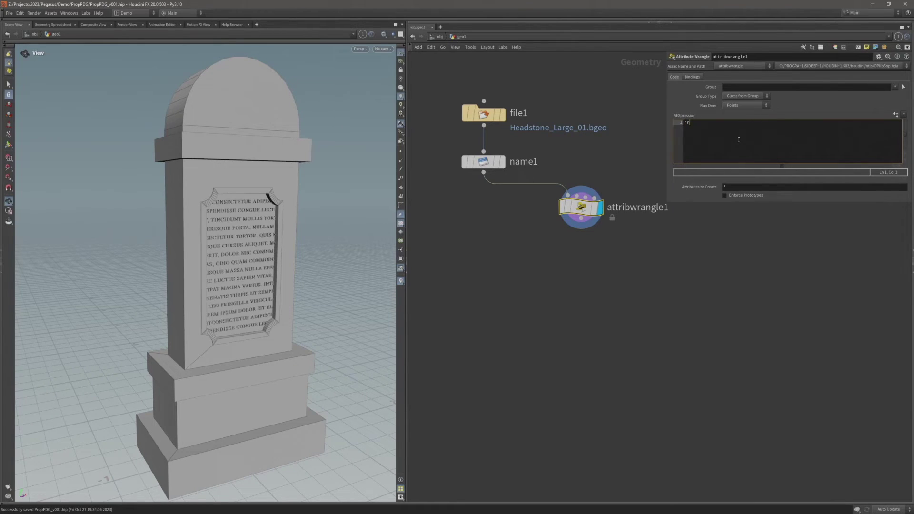
{"action": "type", "text": "t s"}
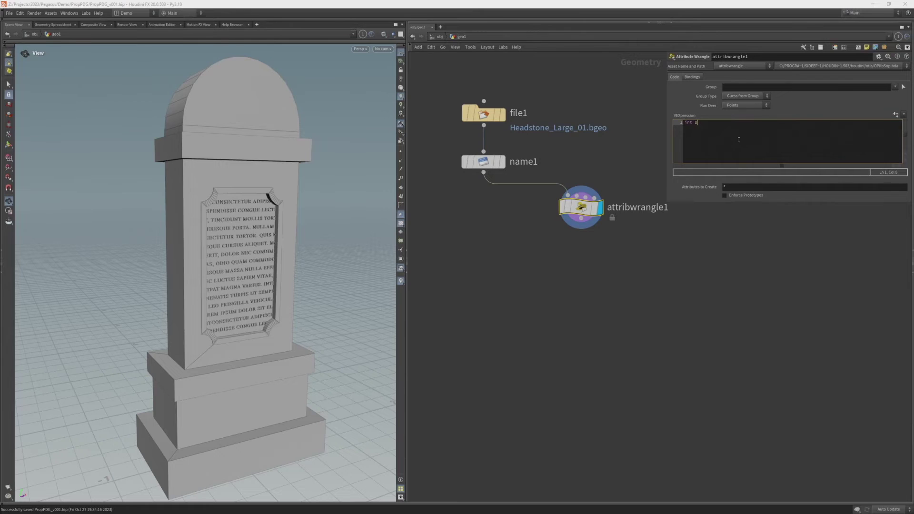
{"action": "type", "text": "eed"}
{"action": "type", "text": "= random"}
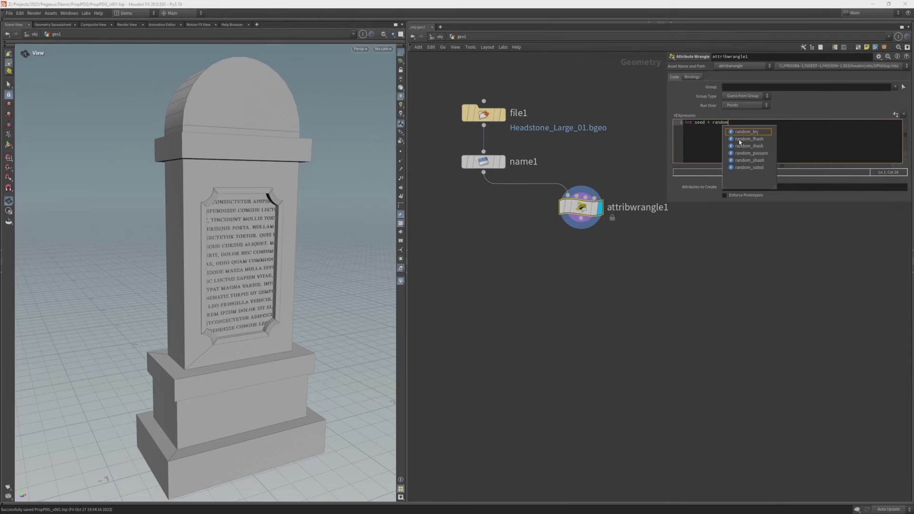
{"action": "type", "text": "_sha"}
{"action": "key", "text": "Return"}
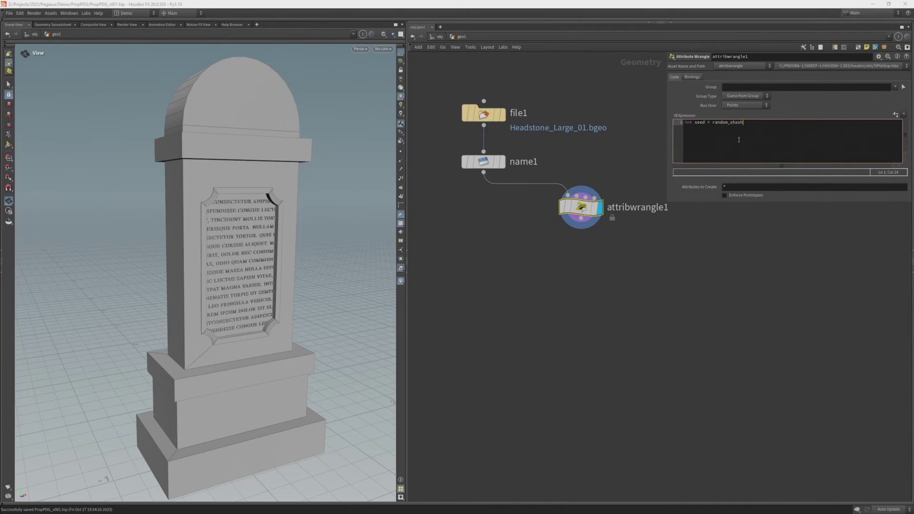
{"action": "type", "text": "("}
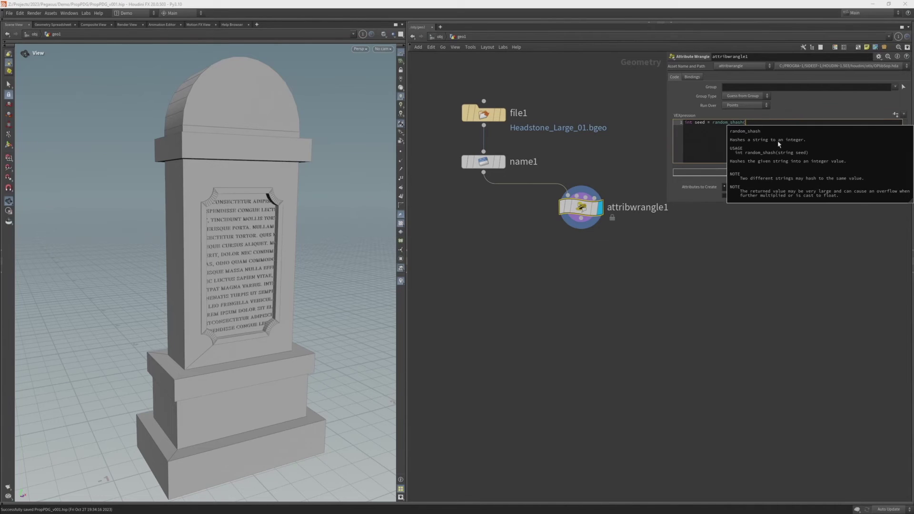
{"action": "key", "text": "ctrl+s"}
{"action": "type", "text": "s"}
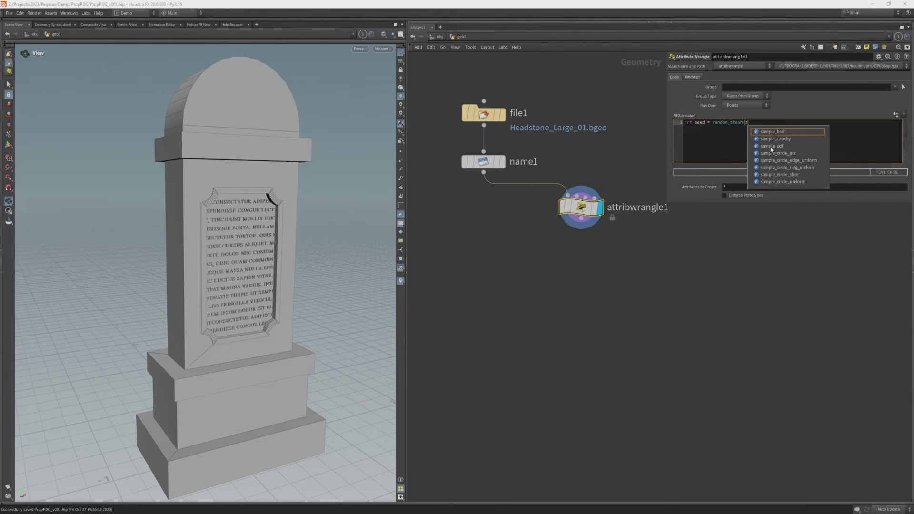
{"action": "type", "text": "@tag"}
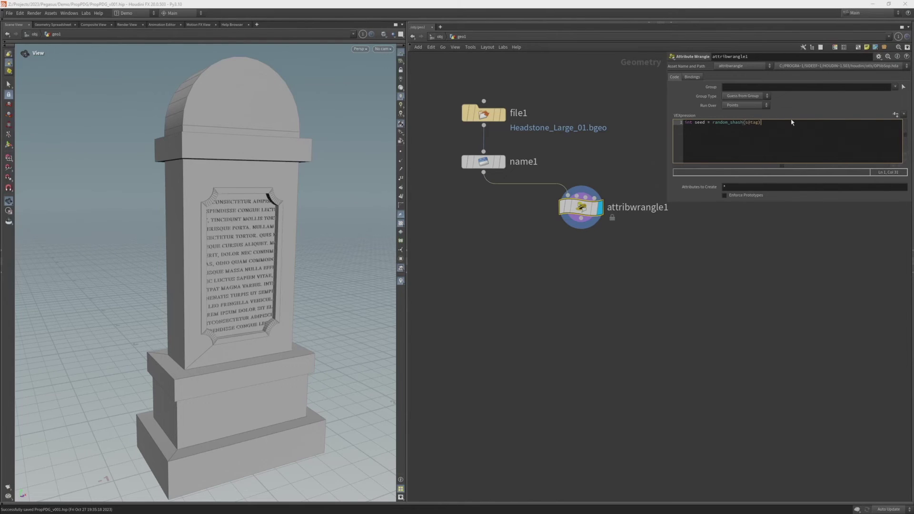
{"action": "type", "text": ";"}
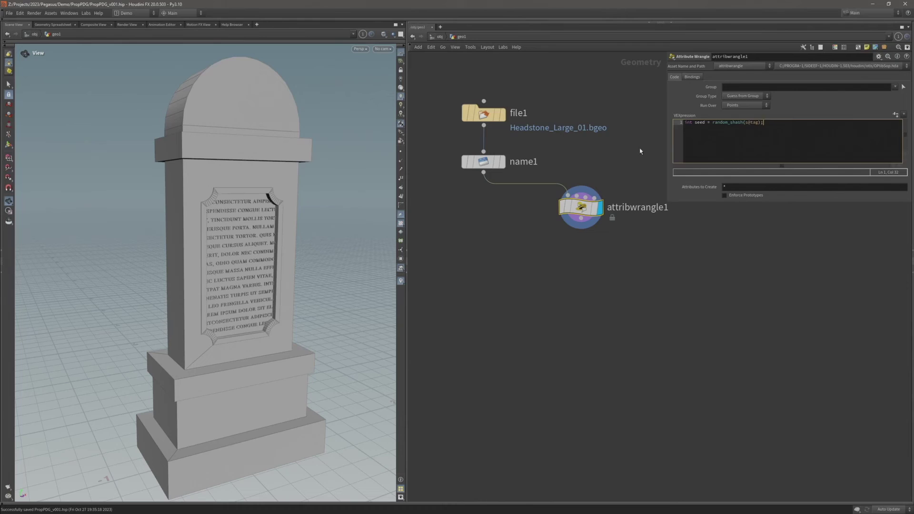
{"action": "left_click", "coordinate": [777, 131]}
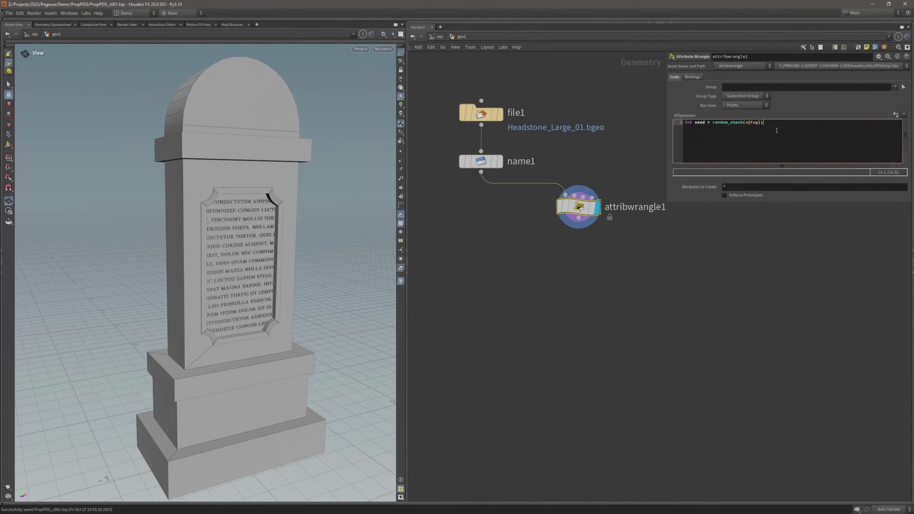
{"action": "key", "text": "Return"}
{"action": "key", "text": "Return"}
{"action": "type", "text": "@Cd = ra"}
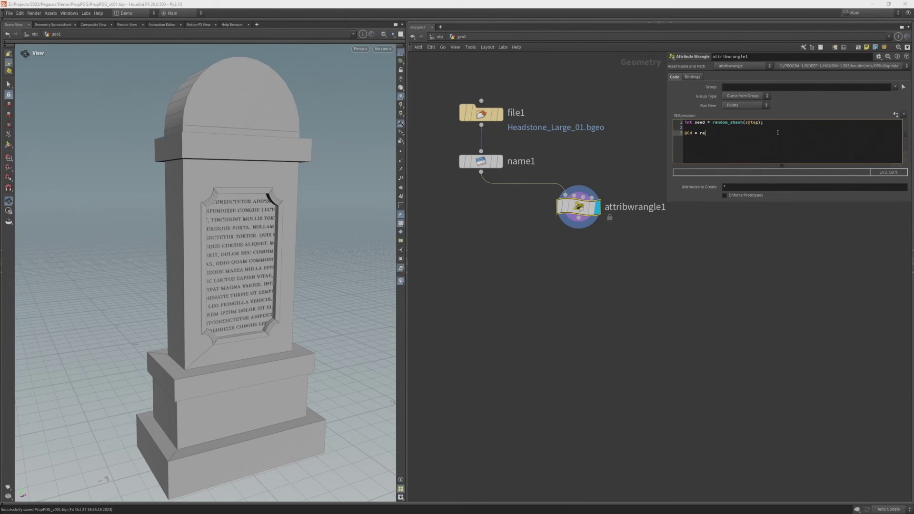
{"action": "type", "text": "nd("}
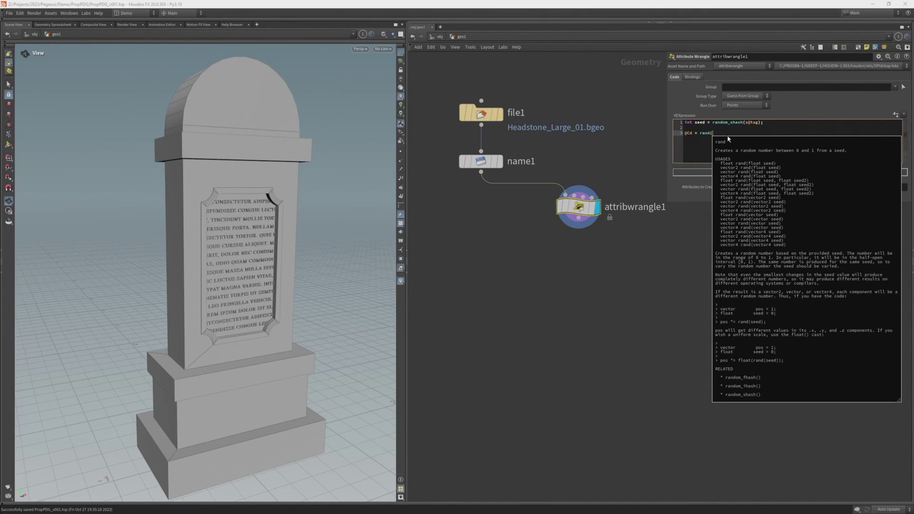
{"action": "type", "text": "seed"}
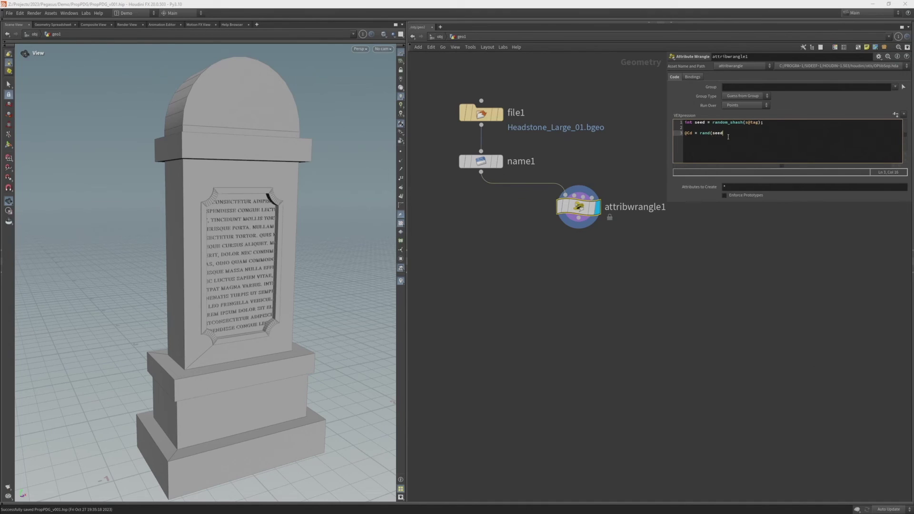
{"action": "type", "text": ");"}
{"action": "left_click", "coordinate": [593, 162]}
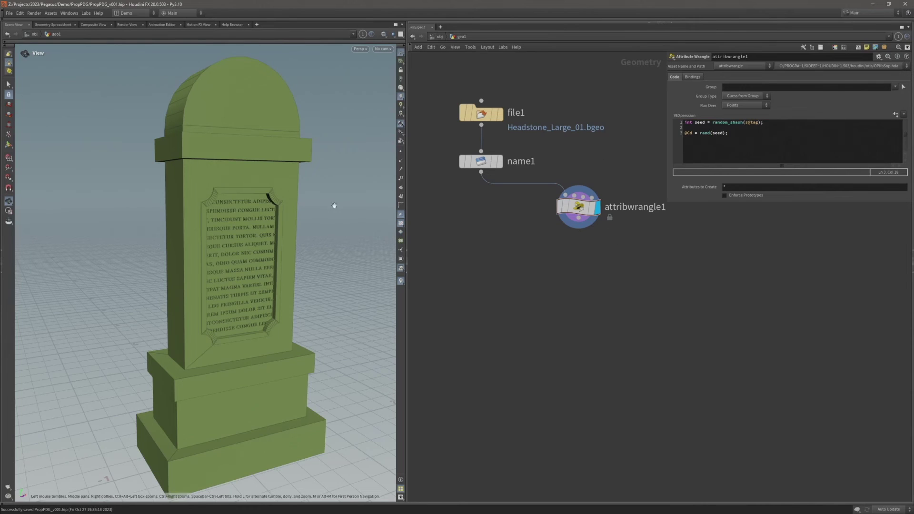
{"action": "key", "text": "ctrl+s"}
Make the wrangle run over Primitives and inspect the magenta stone and paler plaque.
{"action": "left_click", "coordinate": [742, 107]}
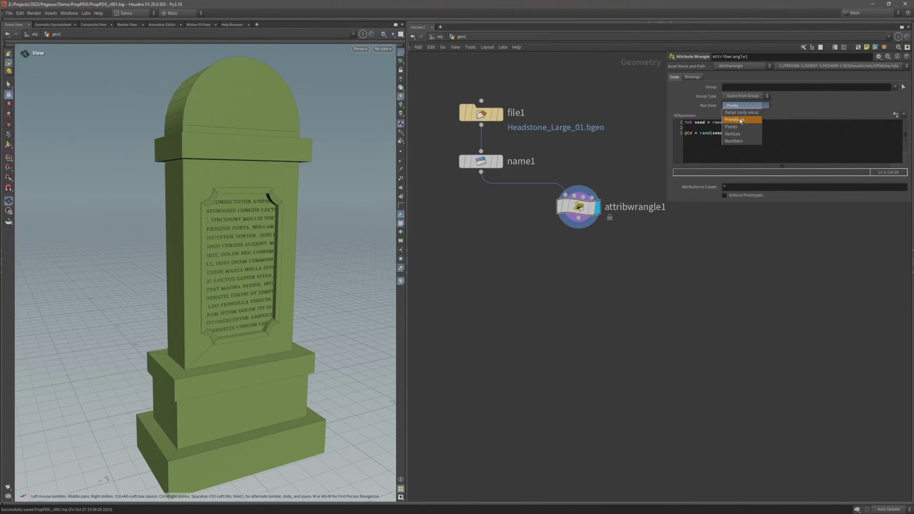
{"action": "left_click", "coordinate": [741, 119]}
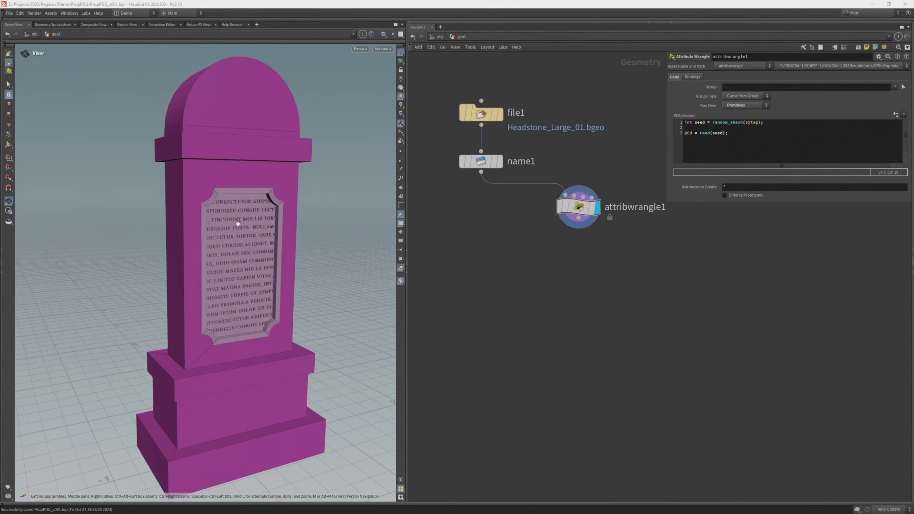
{"action": "left_click_drag", "start_coordinate": [296, 261], "coordinate": [281, 239]}
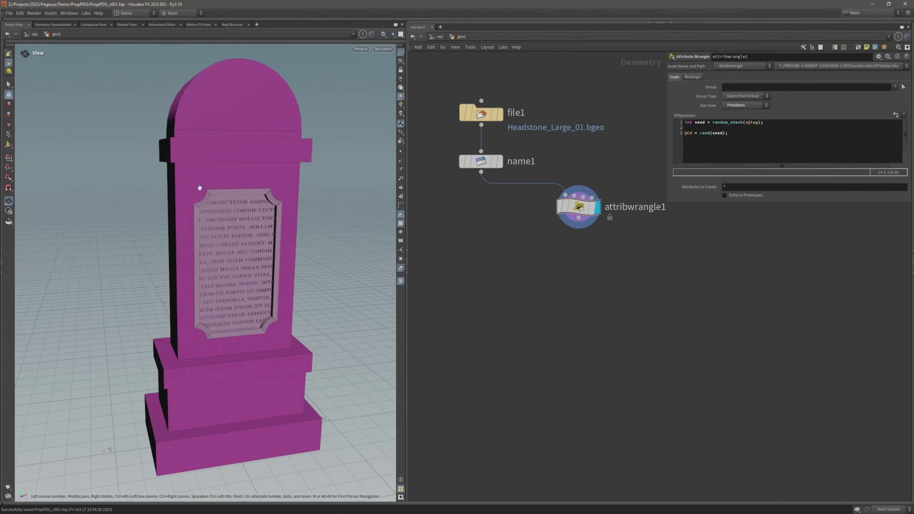
{"action": "left_click_drag", "start_coordinate": [235, 310], "coordinate": [187, 302]}
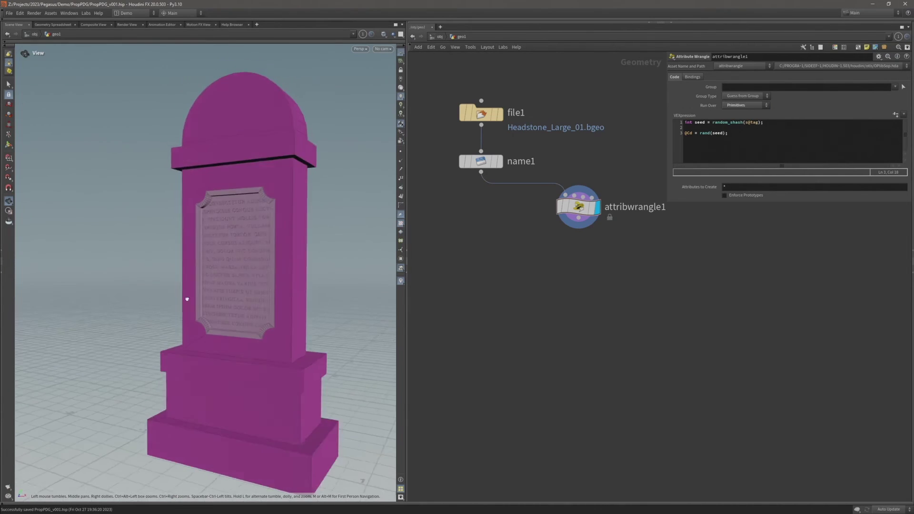
{"action": "key", "text": "ctrl+z"}
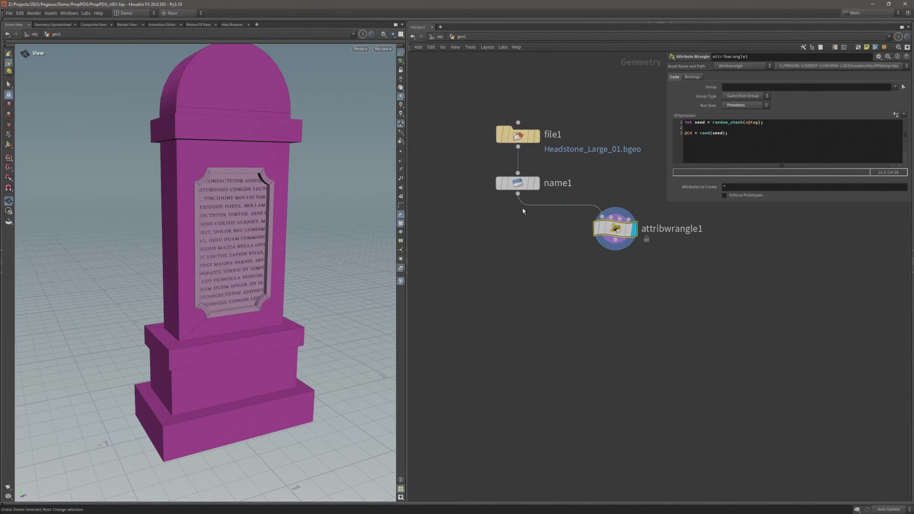
{"action": "middle_click_drag", "start_coordinate": [519, 230], "coordinate": [520, 225]}
{"action": "mouse_move", "coordinate": [237, 249]}
{"action": "left_mouse_down"}
{"action": "mouse_move", "coordinate": [188, 249]}
{"action": "mouse_move", "coordinate": [302, 253]}
{"action": "mouse_move", "coordinate": [286, 246]}
{"action": "mouse_move", "coordinate": [323, 242]}
{"action": "mouse_move", "coordinate": [231, 248]}
{"action": "left_mouse_up"}
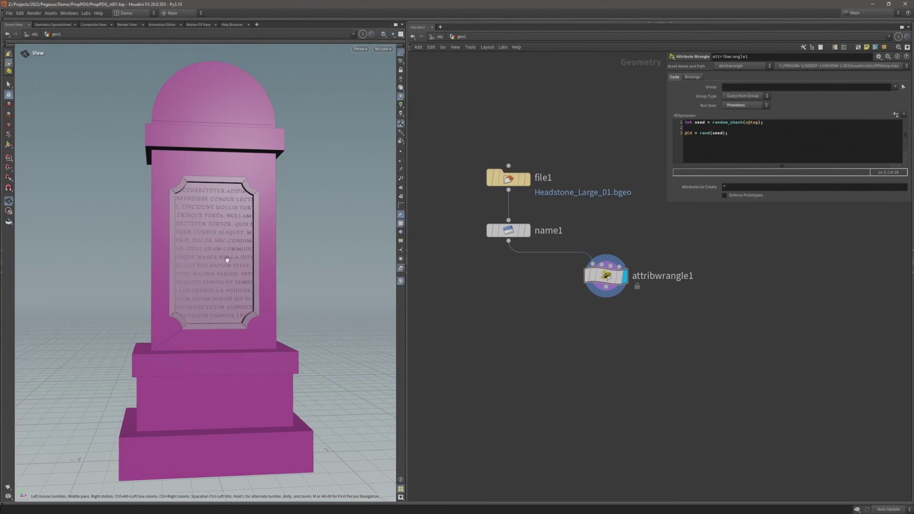
{"action": "left_click_drag", "start_coordinate": [224, 259], "coordinate": [293, 268]}
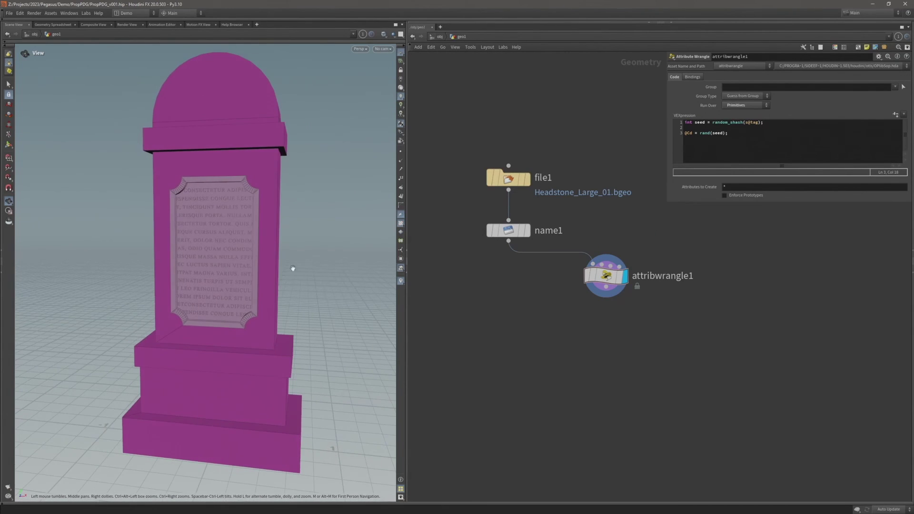
Insert an Exploded View node between file1 and name1 with Uniform Scale 1.13.
{"action": "left_click_drag", "start_coordinate": [507, 184], "coordinate": [507, 141]}
{"action": "key", "text": "ctrl+s"}
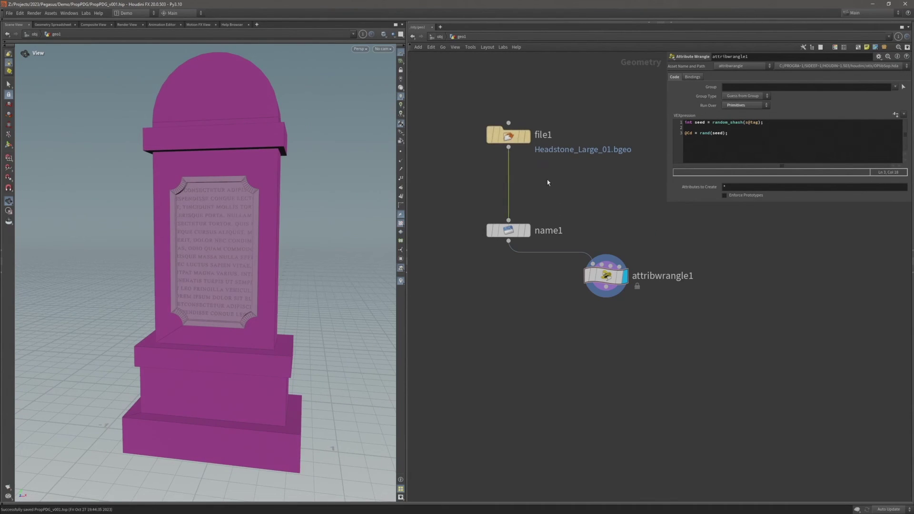
{"action": "key", "text": "Tab"}
{"action": "type", "text": "ex"}
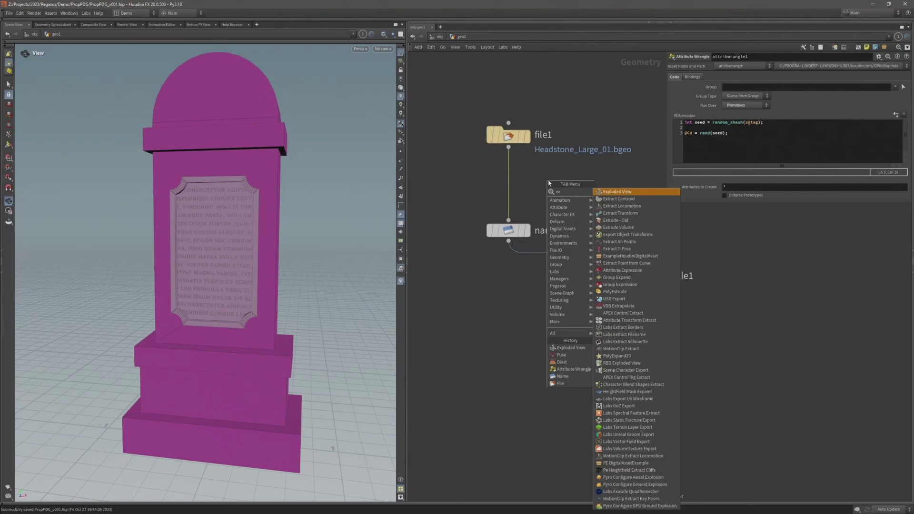
{"action": "type", "text": "p"}
{"action": "key", "text": "Return"}
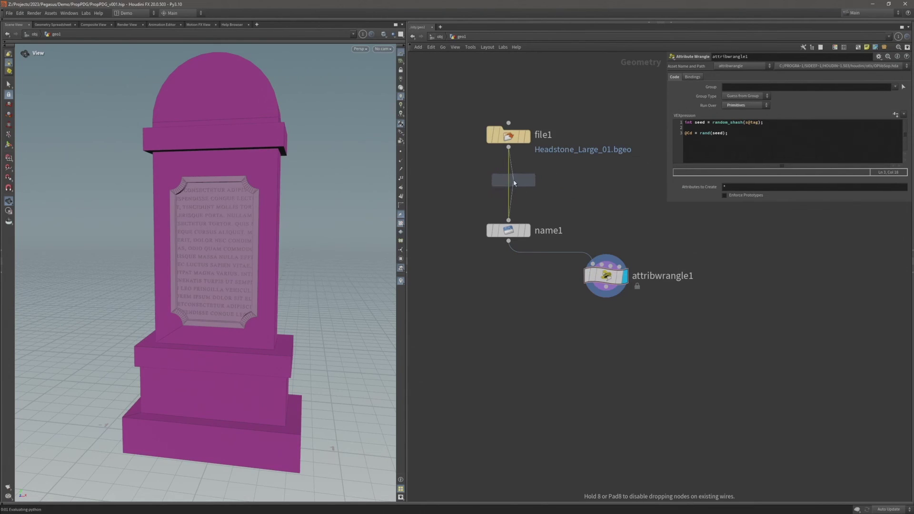
{"action": "left_click", "coordinate": [513, 183]}
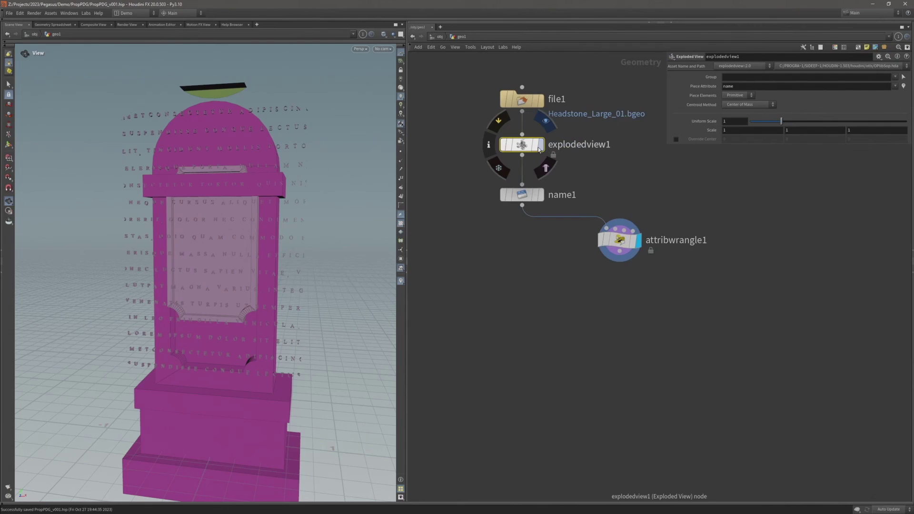
{"action": "left_click", "coordinate": [540, 148]}
{"action": "left_click_drag", "start_coordinate": [781, 121], "coordinate": [784, 121]}
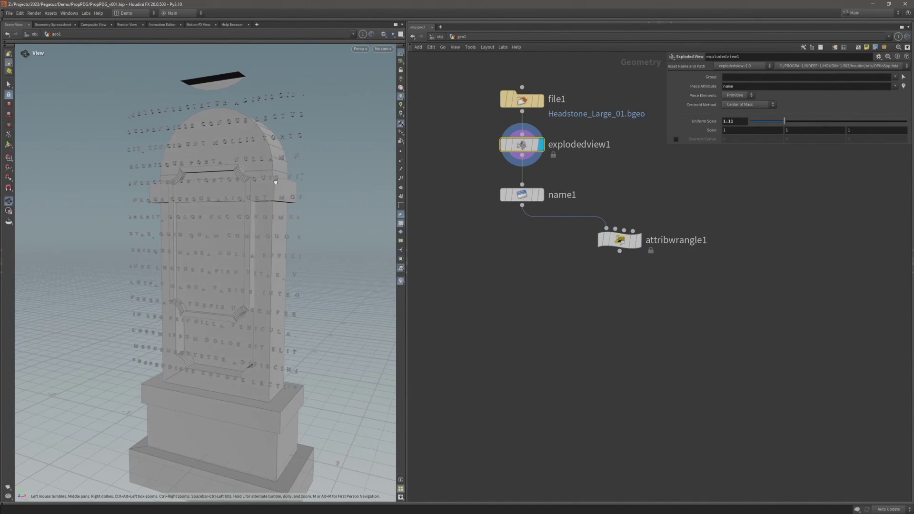
Display attribwrangle1 and turn the coloured exploded headstone to face the camera.
{"action": "scroll", "coordinate": [241, 181], "scroll_direction": "down", "scroll_amount": 6}
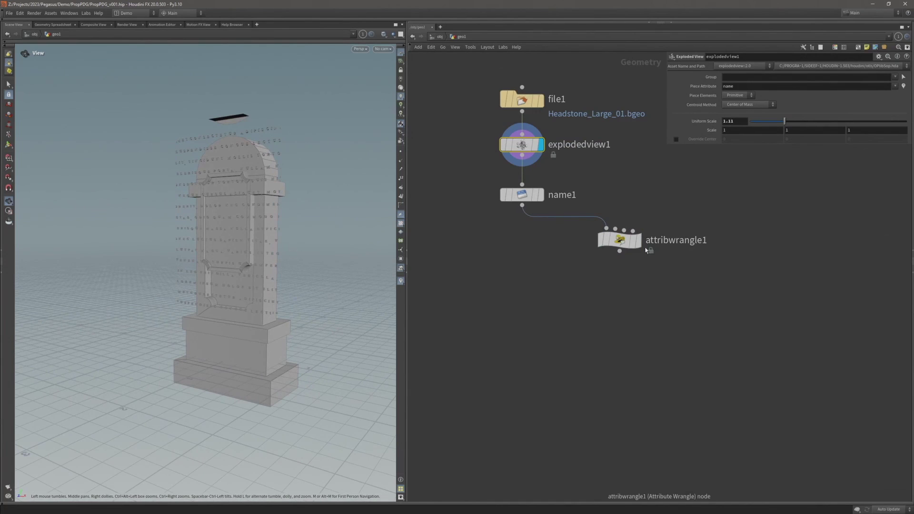
{"action": "left_click", "coordinate": [638, 240]}
{"action": "left_click", "coordinate": [618, 240]}
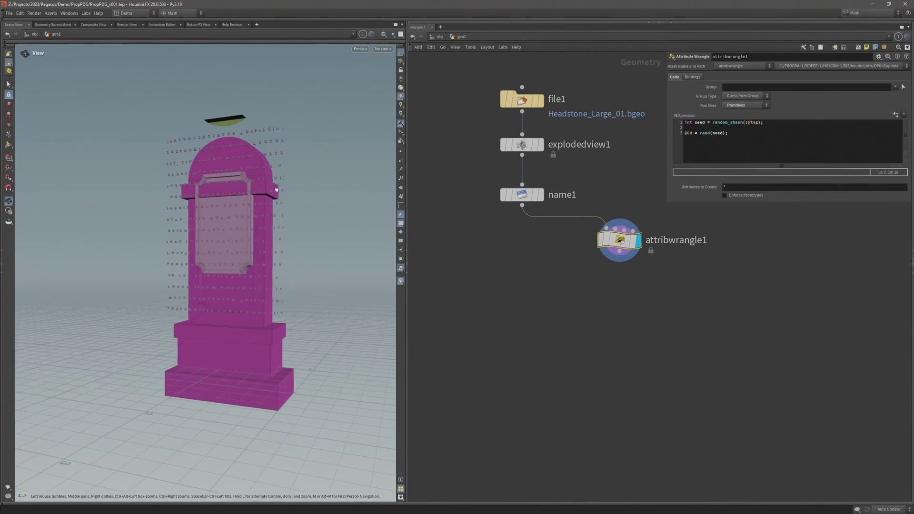
{"action": "left_click_drag", "start_coordinate": [276, 190], "coordinate": [267, 187]}
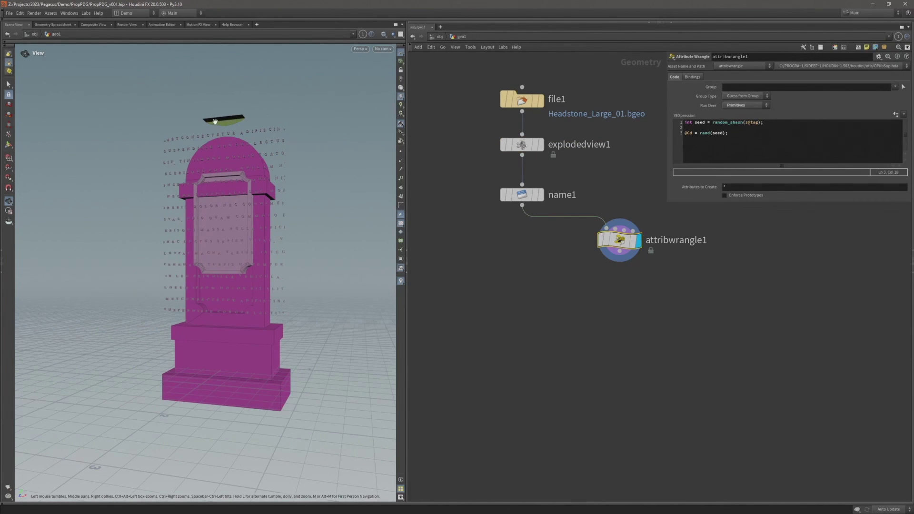
{"action": "left_click_drag", "start_coordinate": [215, 122], "coordinate": [238, 136]}
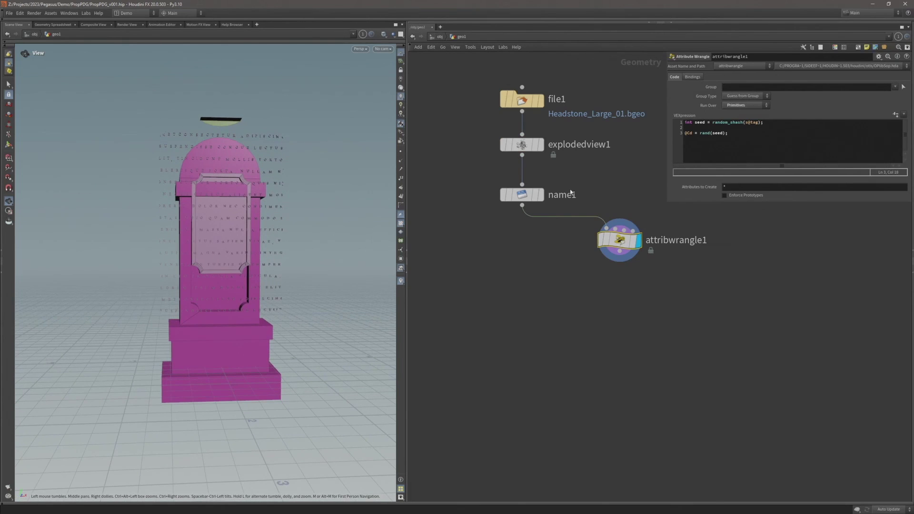
Extend name1's stone group to include the floating top piece, covering primitives 0-110.
{"action": "left_click", "coordinate": [541, 195]}
{"action": "left_click", "coordinate": [519, 199]}
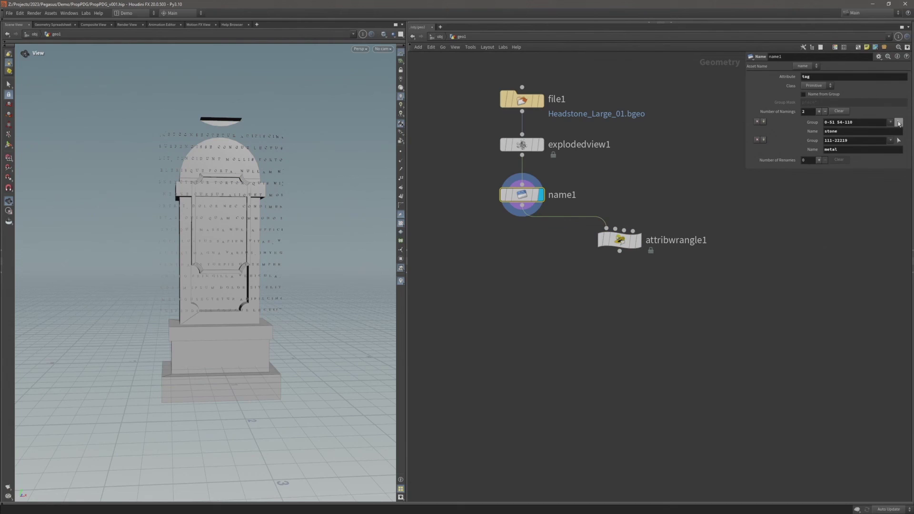
{"action": "left_click", "coordinate": [898, 123]}
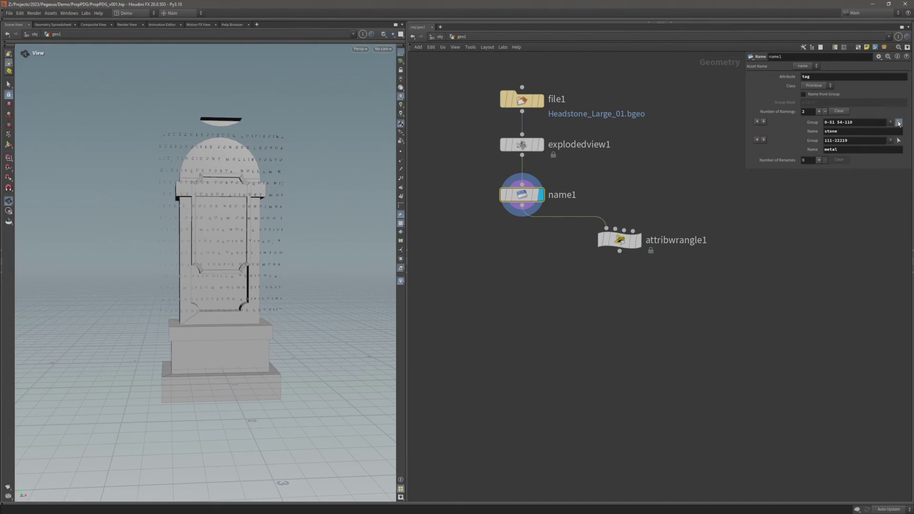
{"action": "left_click", "coordinate": [220, 125], "text": "shift"}
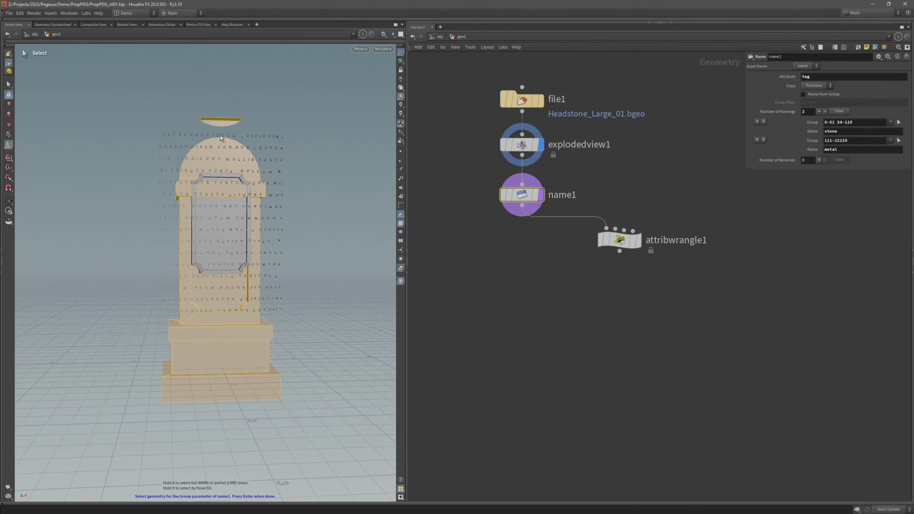
{"action": "key", "text": "Return"}
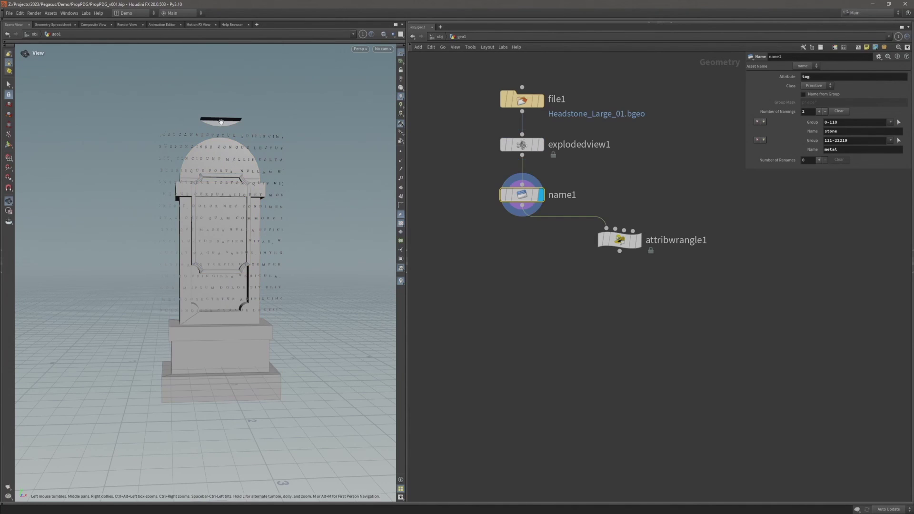
Display attribwrangle1 and bypass explodedview1 so the coloured headstone shows reassembled.
{"action": "left_click", "coordinate": [643, 240]}
{"action": "left_click", "coordinate": [627, 242]}
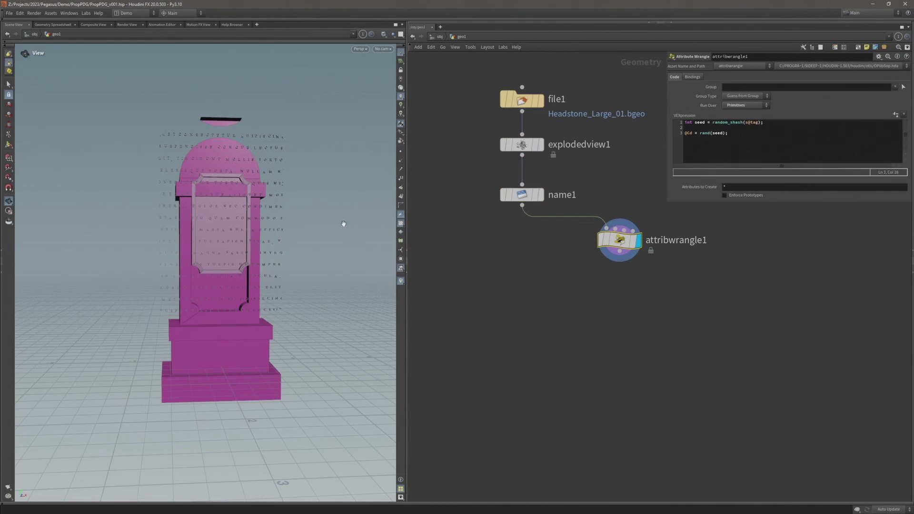
{"action": "left_click_drag", "start_coordinate": [343, 223], "coordinate": [271, 227]}
{"action": "left_click_drag", "start_coordinate": [474, 128], "coordinate": [550, 163]}
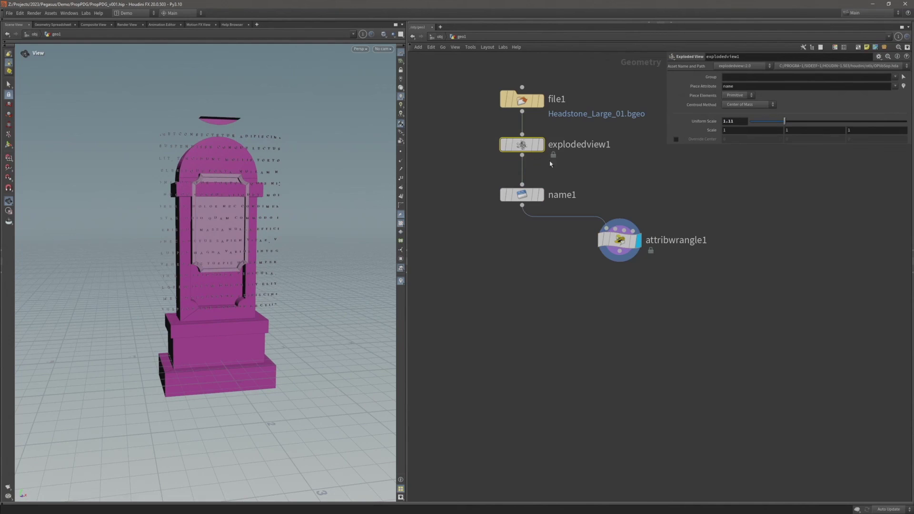
{"action": "key", "text": "b"}
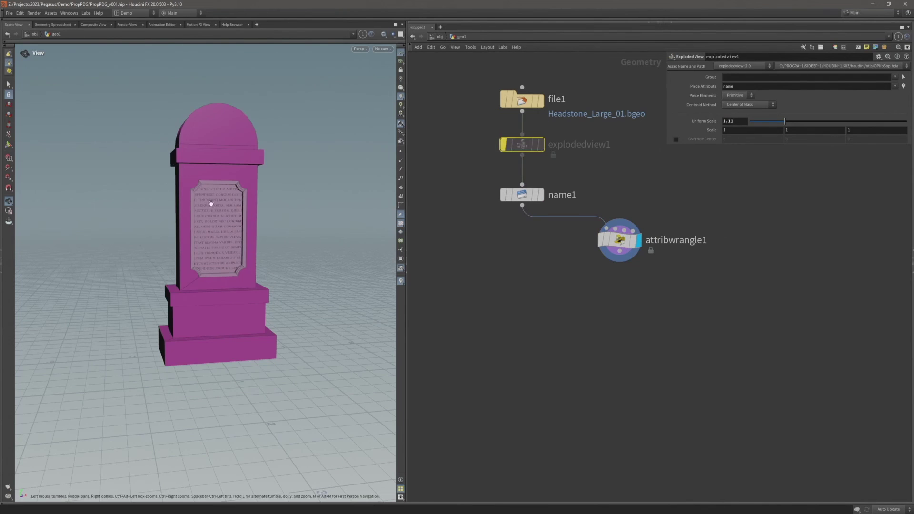
{"action": "left_click_drag", "start_coordinate": [210, 203], "coordinate": [233, 200]}
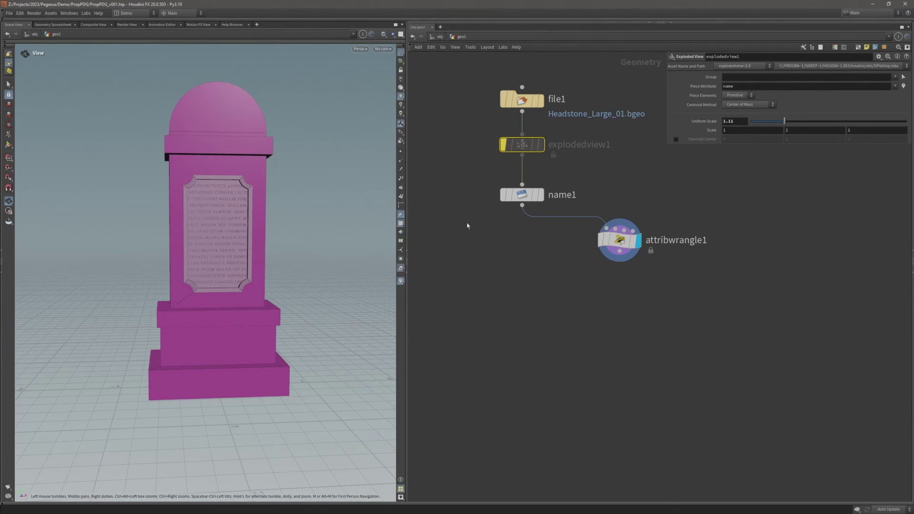